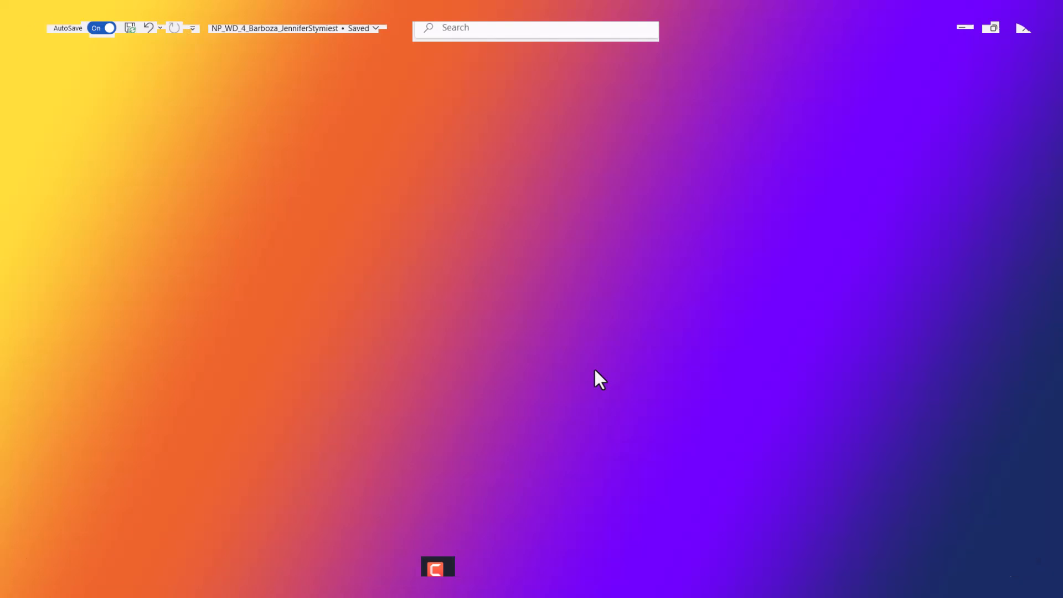
Step: Insert a continuous section break at the end of the Wellness Classes list to balance its three columns
key(ctrl+End)
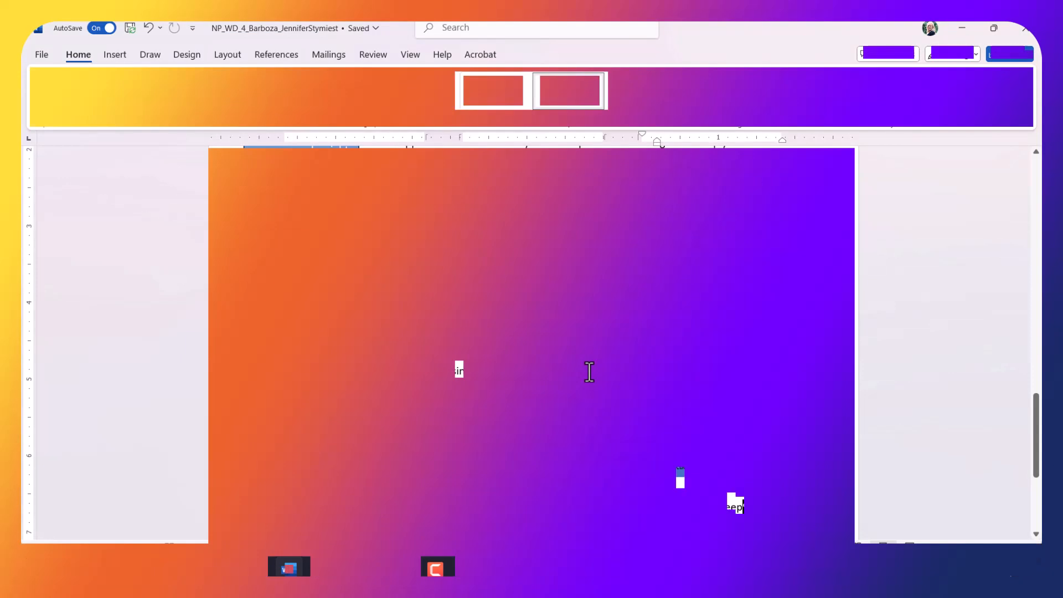
scroll(620, 310, up, 1)
scroll(637, 327, down, 3)
scroll(648, 331, down, 3)
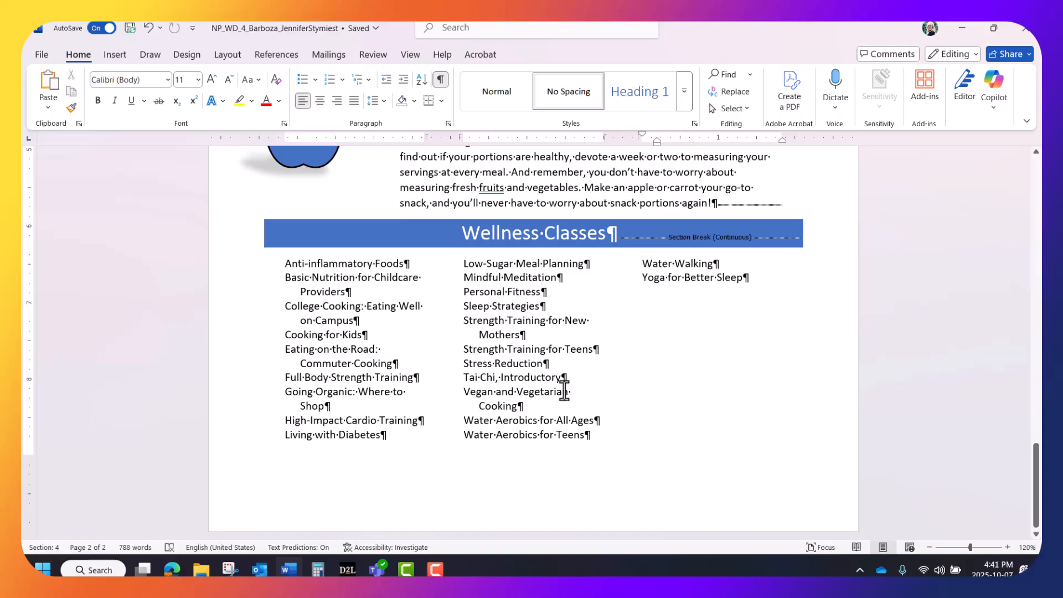
click(236, 54)
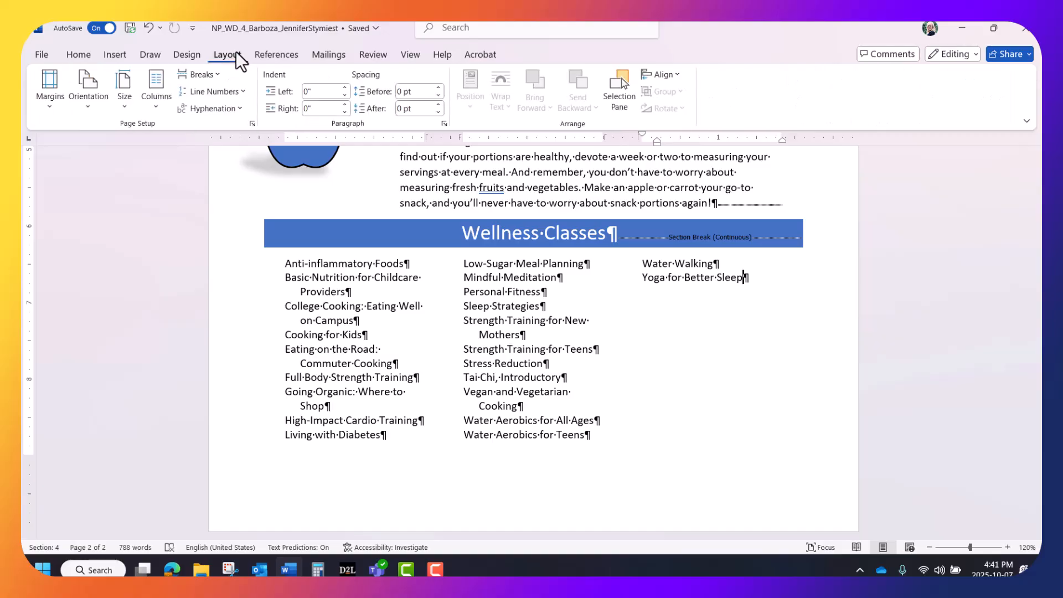
click(218, 74)
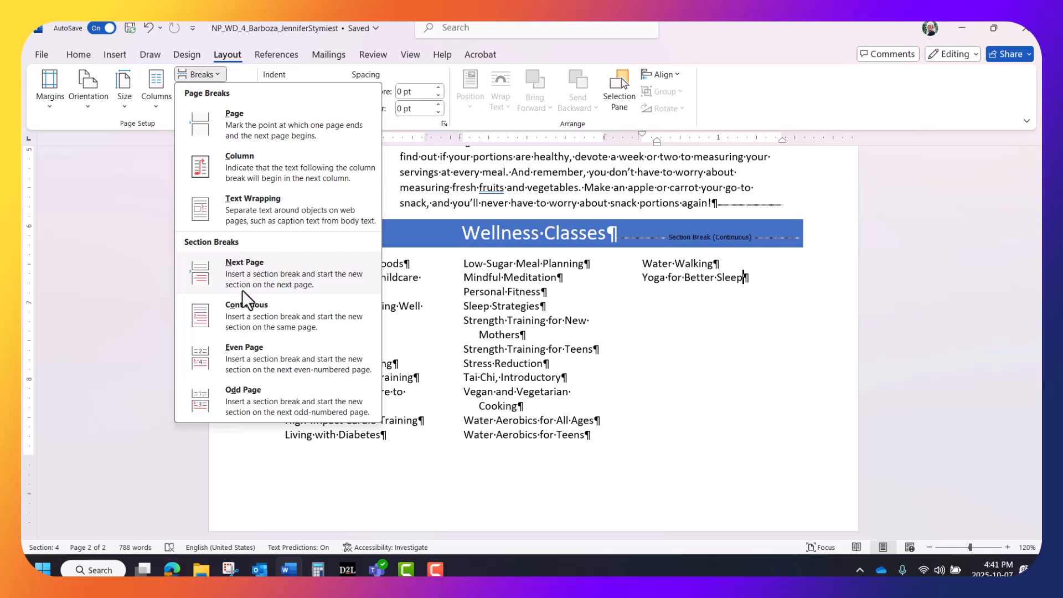
click(247, 304)
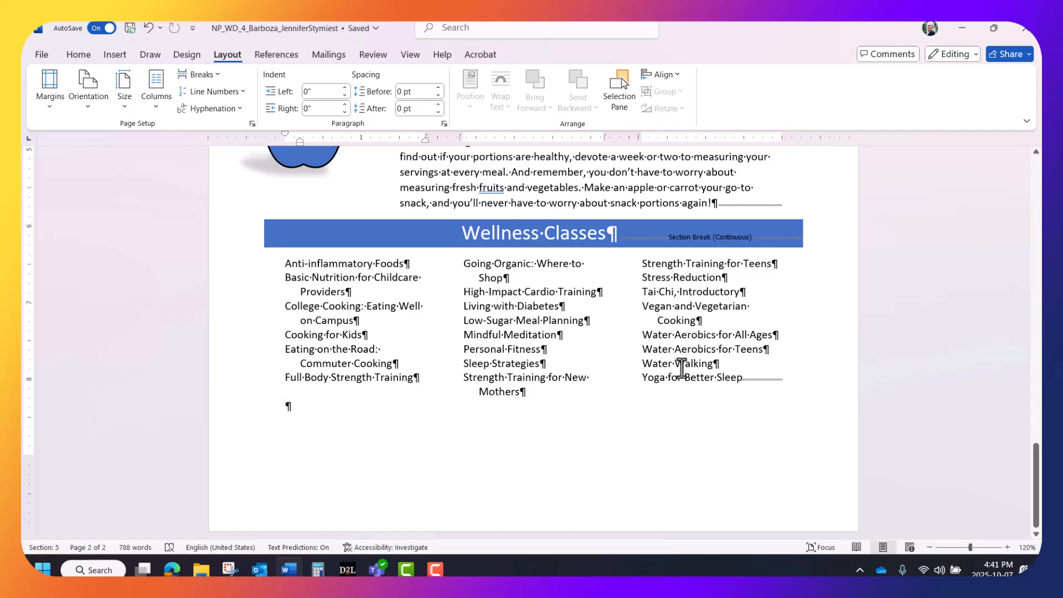
Step: Open the Borders and Shading settings for the paragraph beginning "Remember, everyone at Barboza Family Health Clinics"
scroll(683, 371, up, 3)
scroll(681, 368, up, 2)
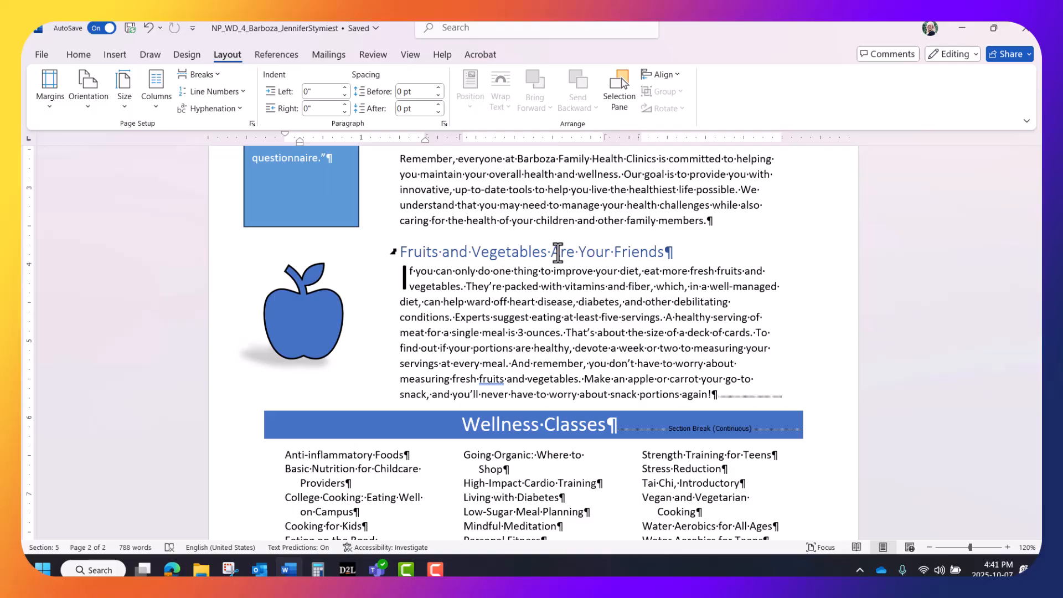
scroll(487, 249, up, 1)
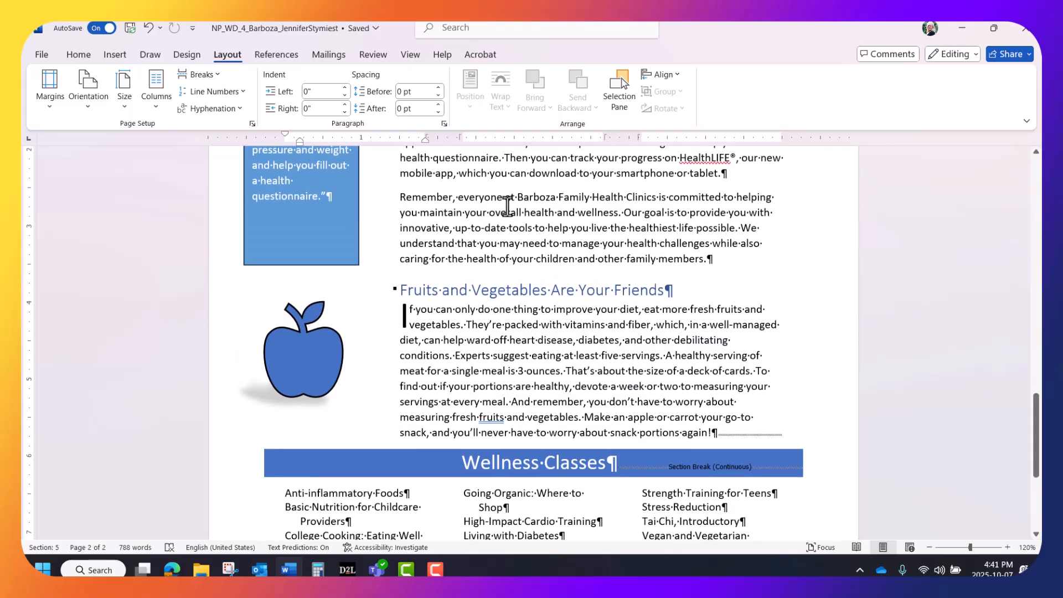
click(591, 216)
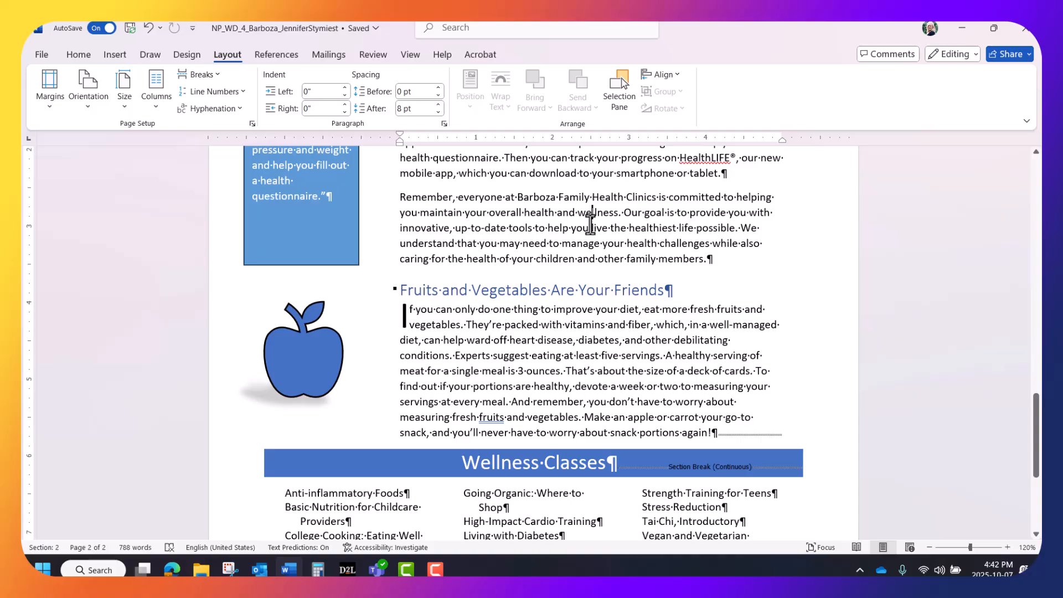
click(80, 51)
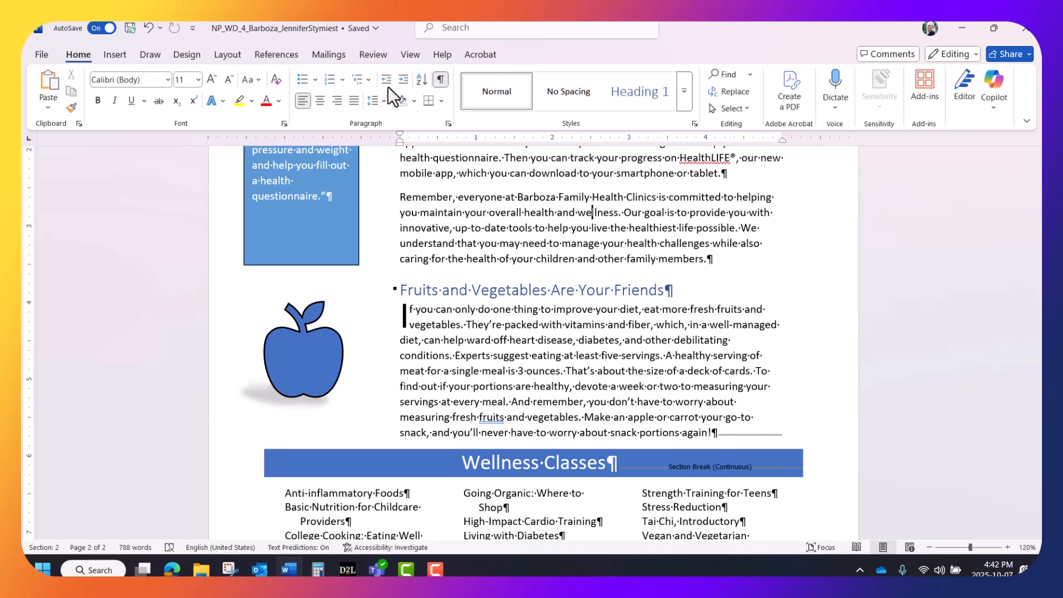
click(447, 123)
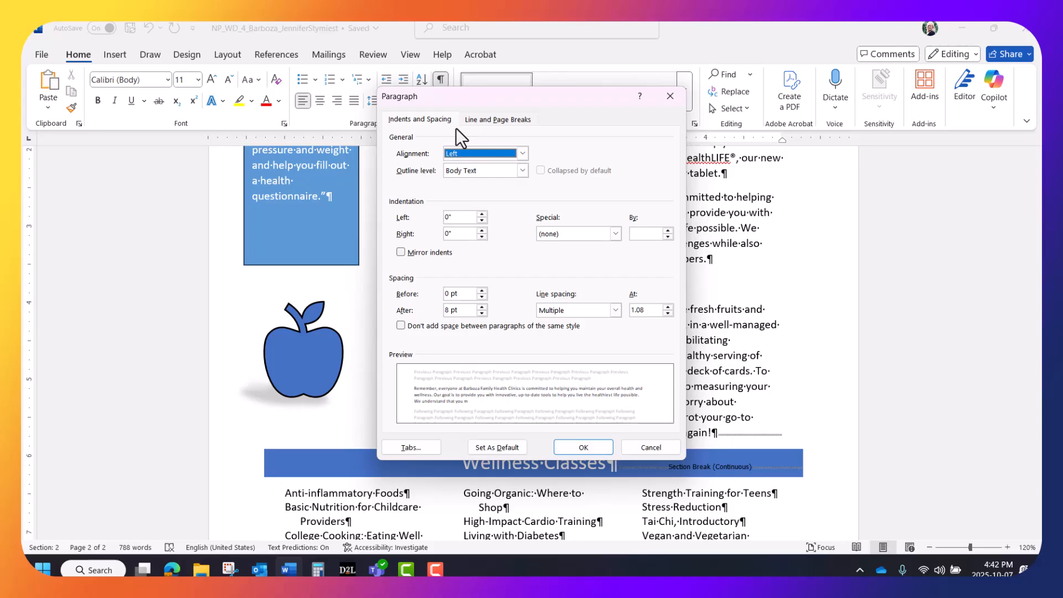
click(653, 446)
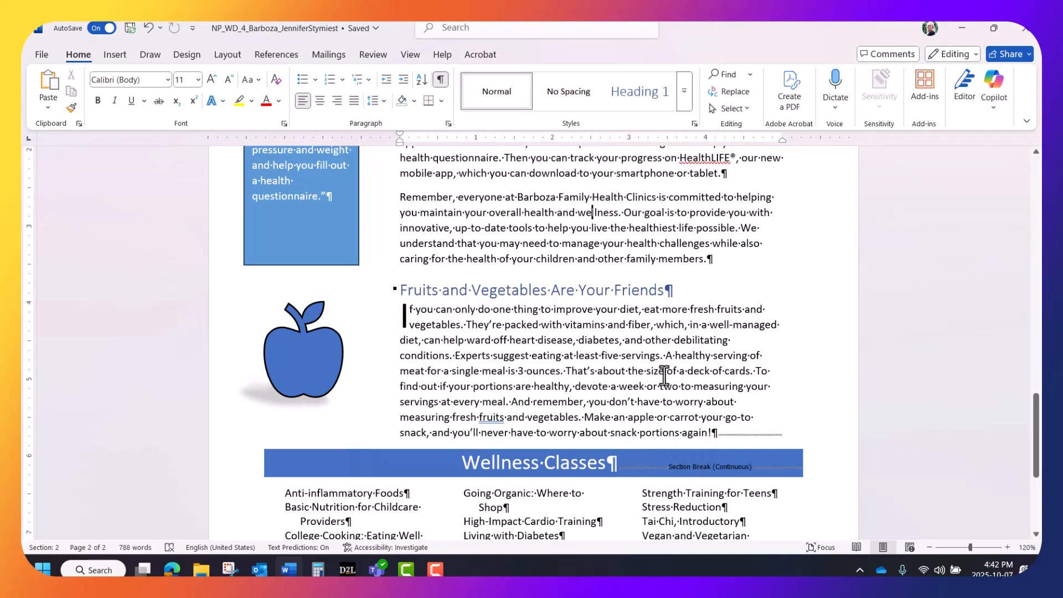
click(440, 101)
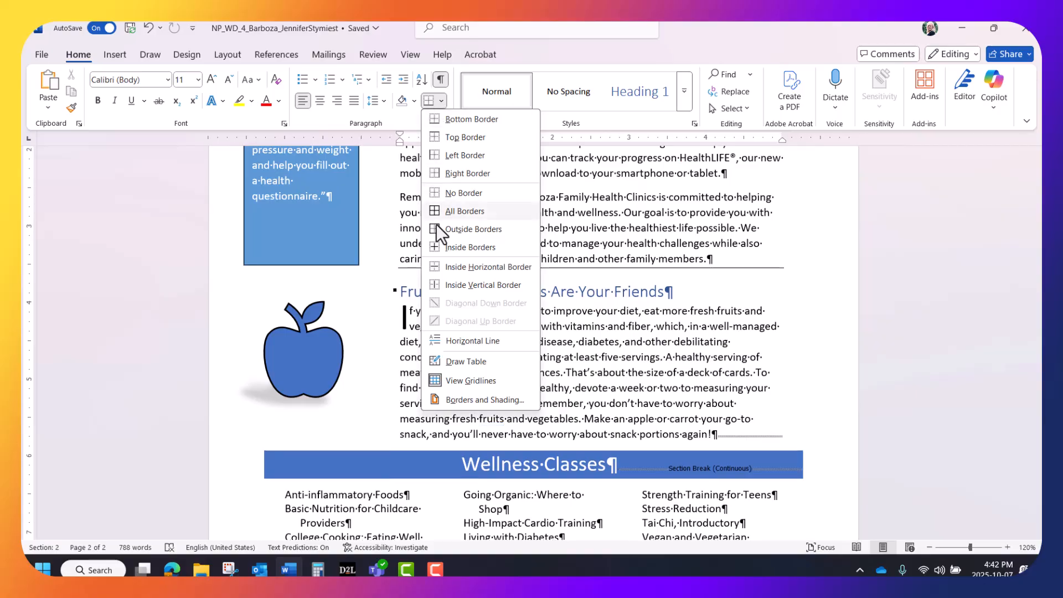
click(455, 393)
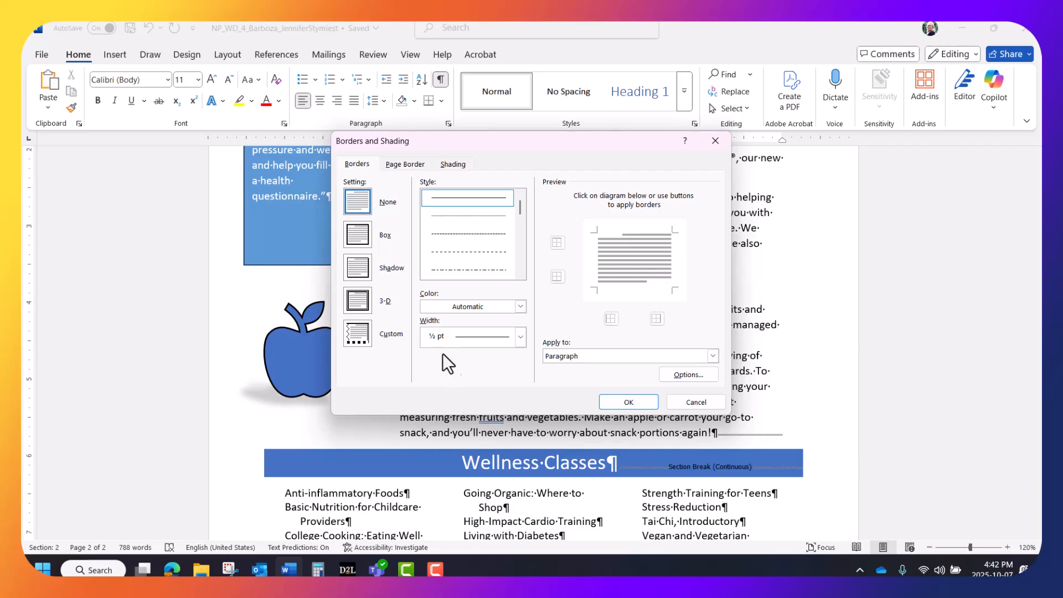
Step: Define a custom top border for the paragraph, 1½ pt wide in the theme blue that matches the Wellness Classes banner
click(358, 334)
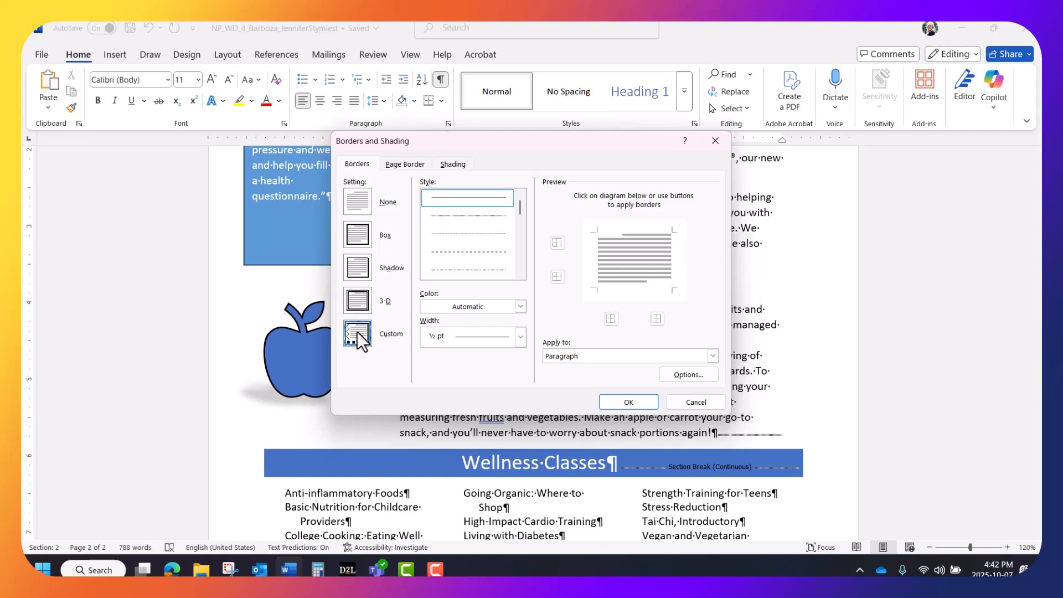
click(520, 337)
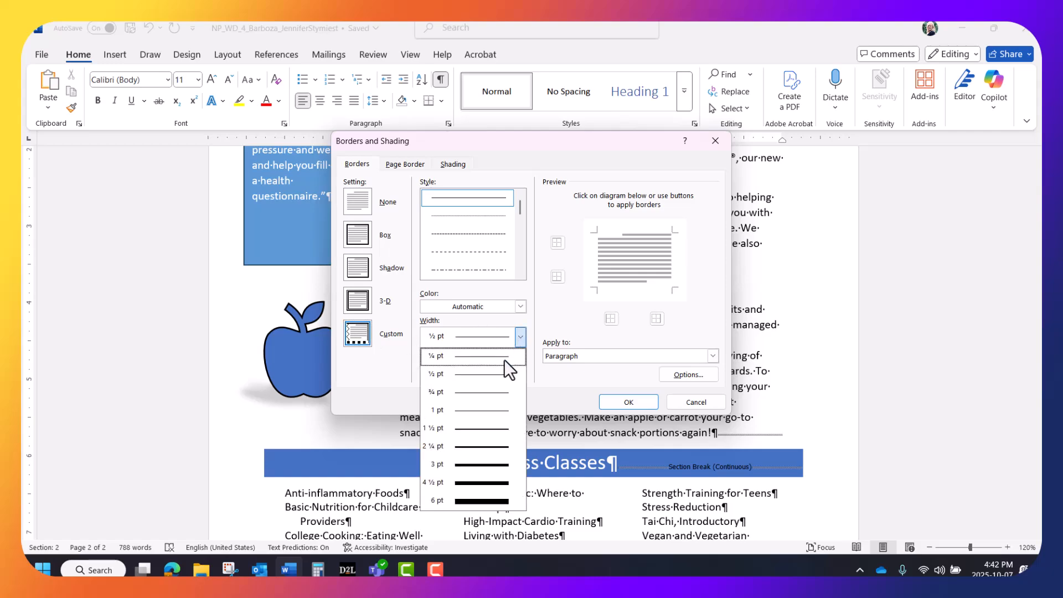
click(494, 429)
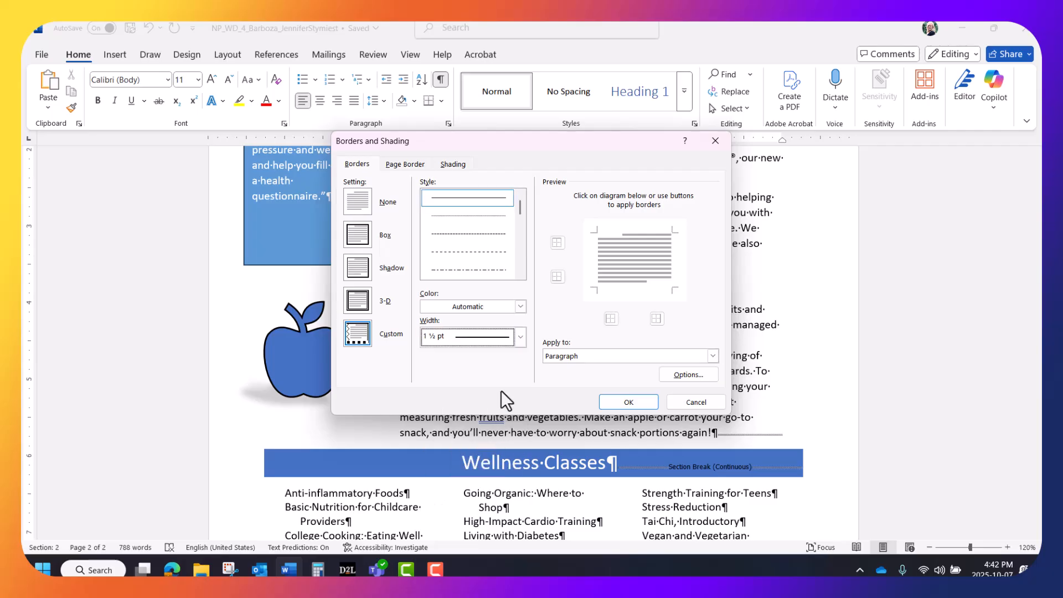
click(521, 306)
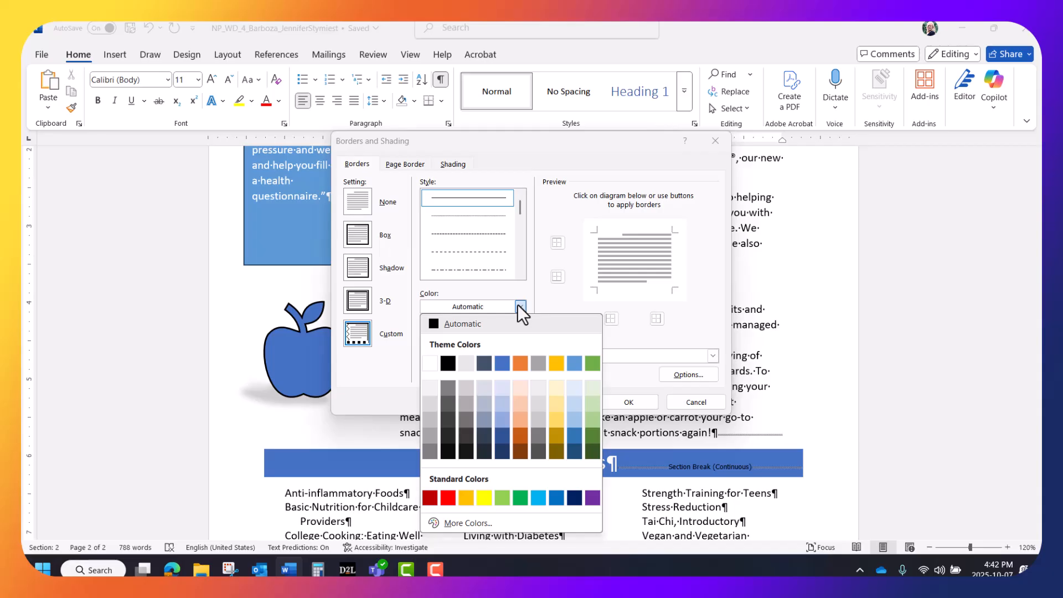
click(502, 361)
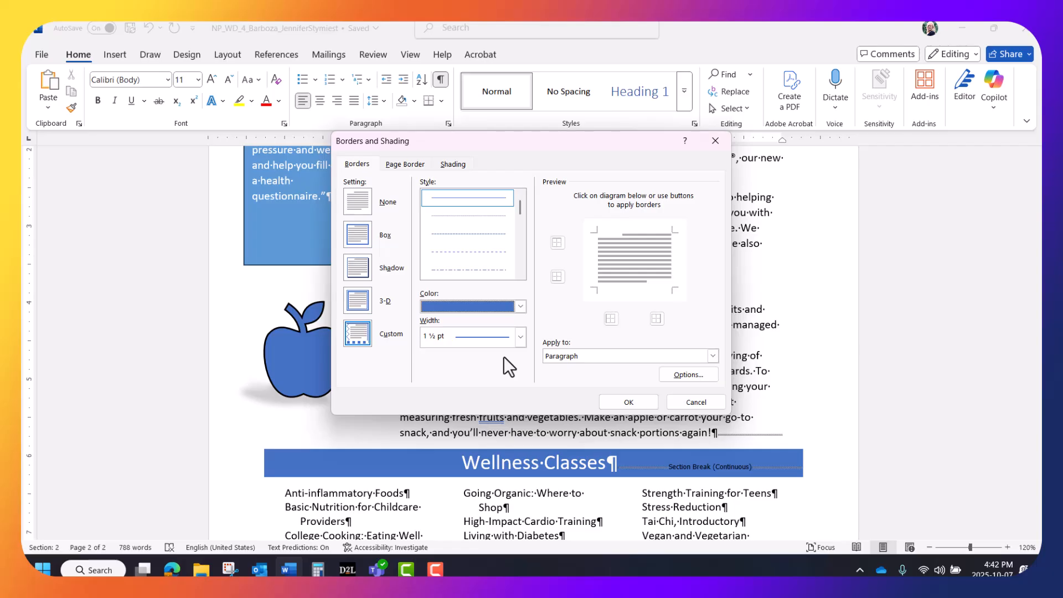
click(639, 231)
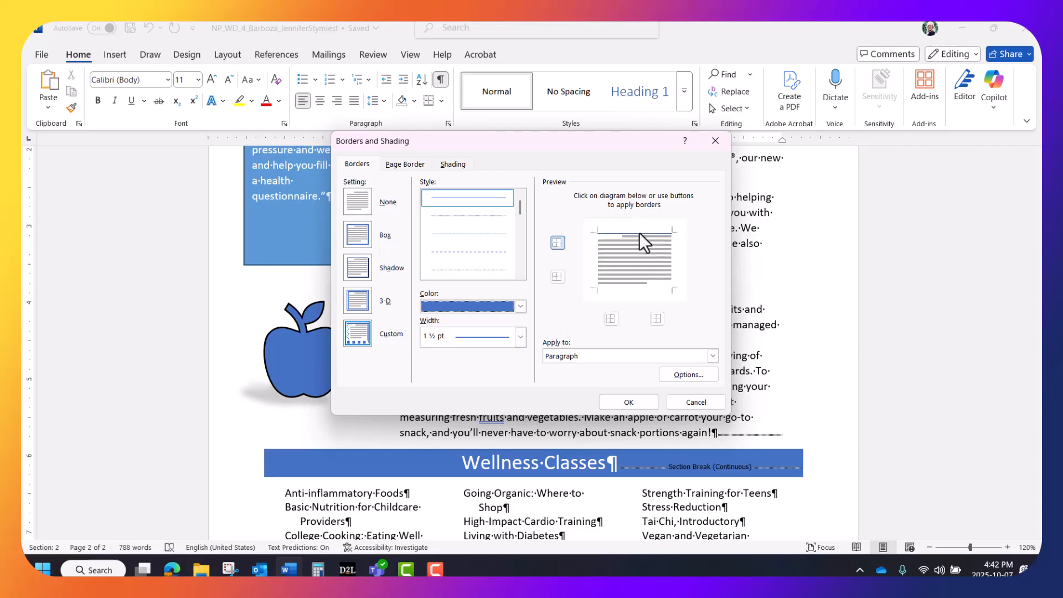
Step: Add a 3 pt bottom border in the same blue and apply the borders to the paragraph
click(521, 337)
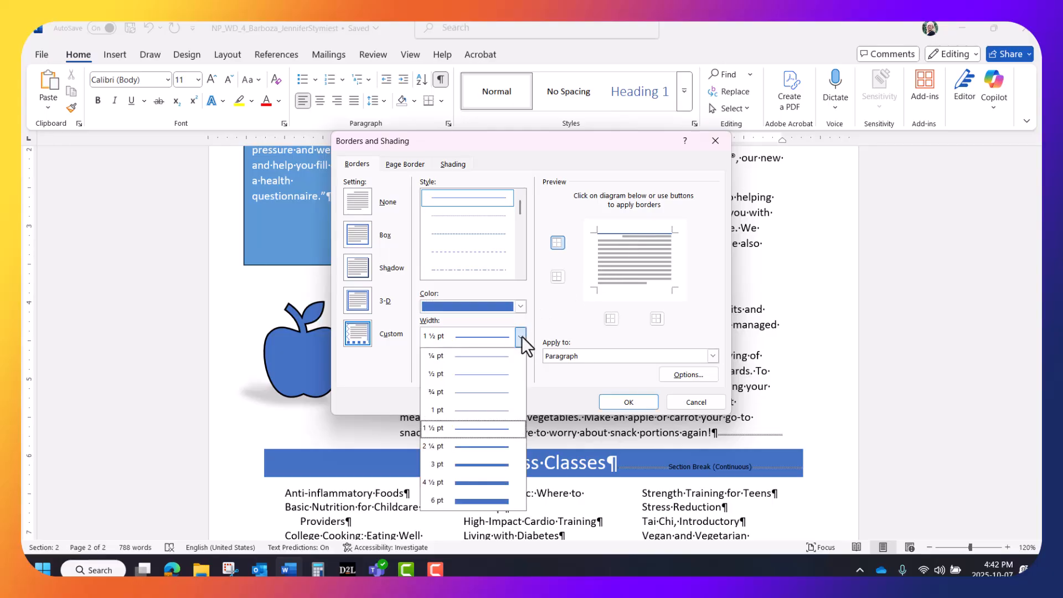
click(493, 463)
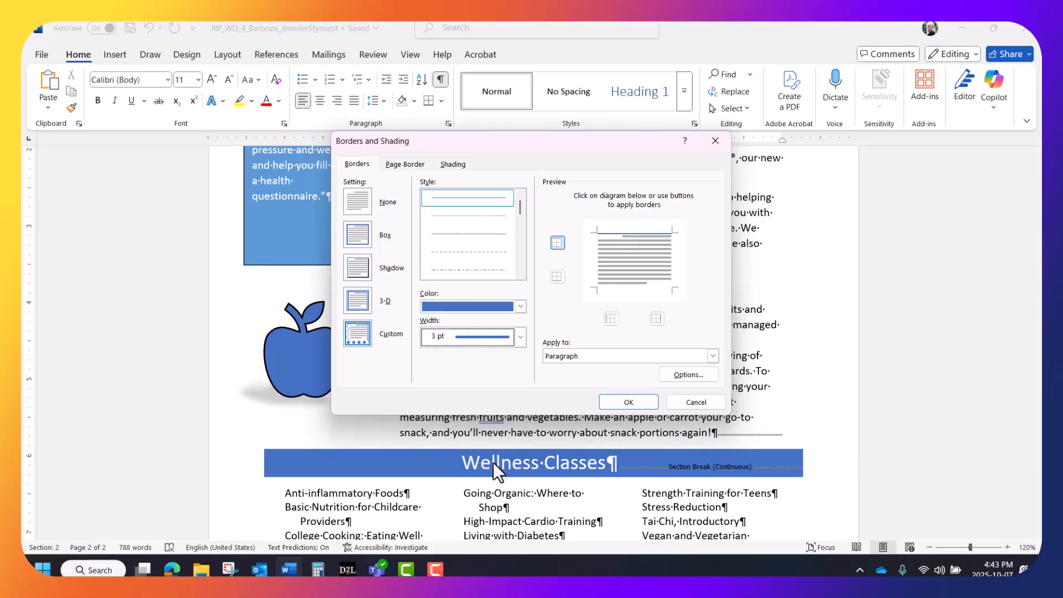
click(619, 287)
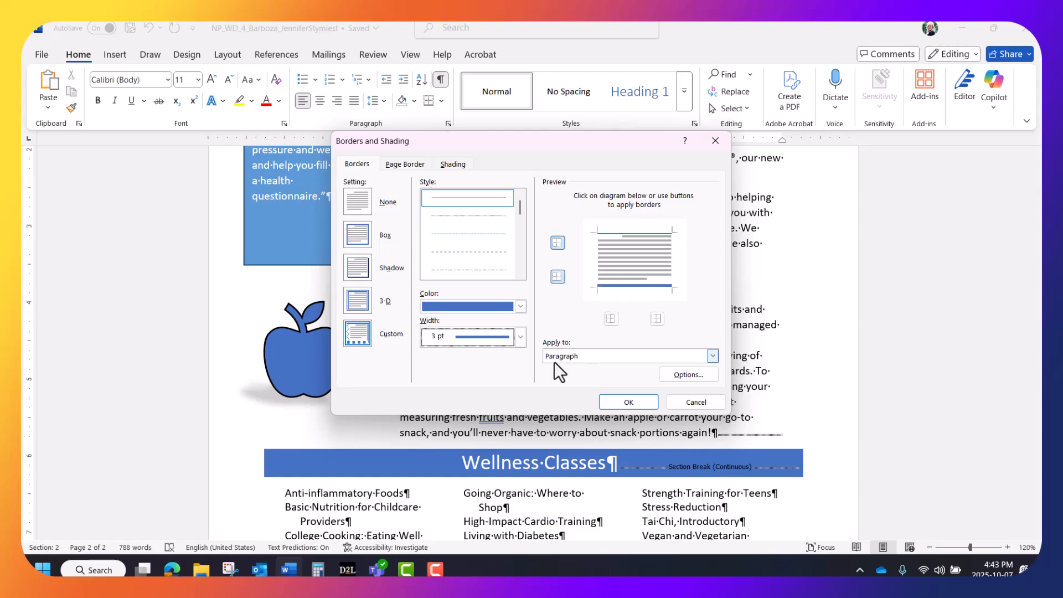
click(607, 396)
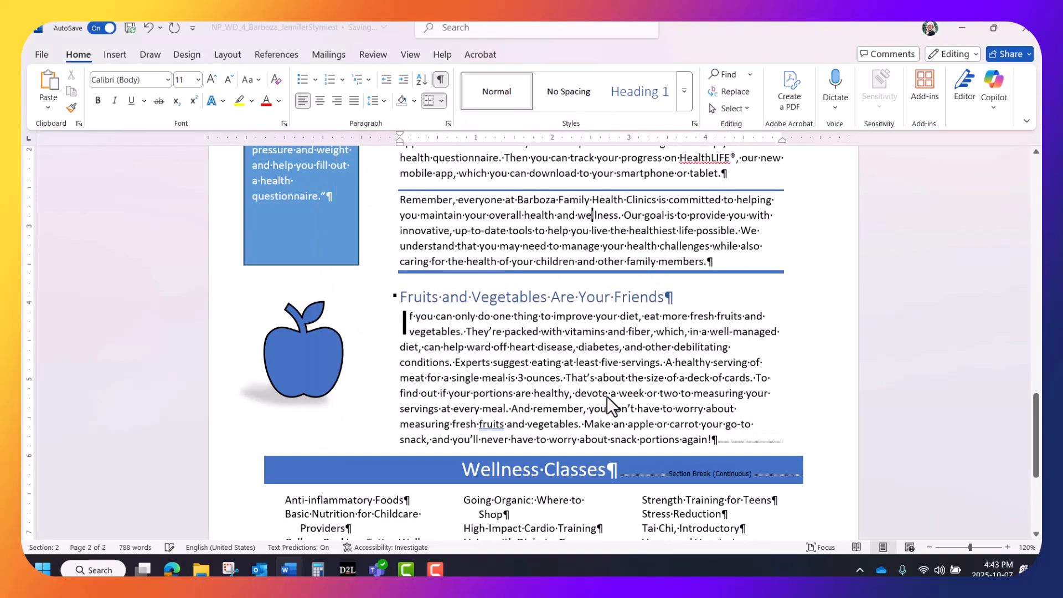
Step: Set the paragraph borders' top and bottom distance from the text to 8 pt
scroll(605, 393, up, 2)
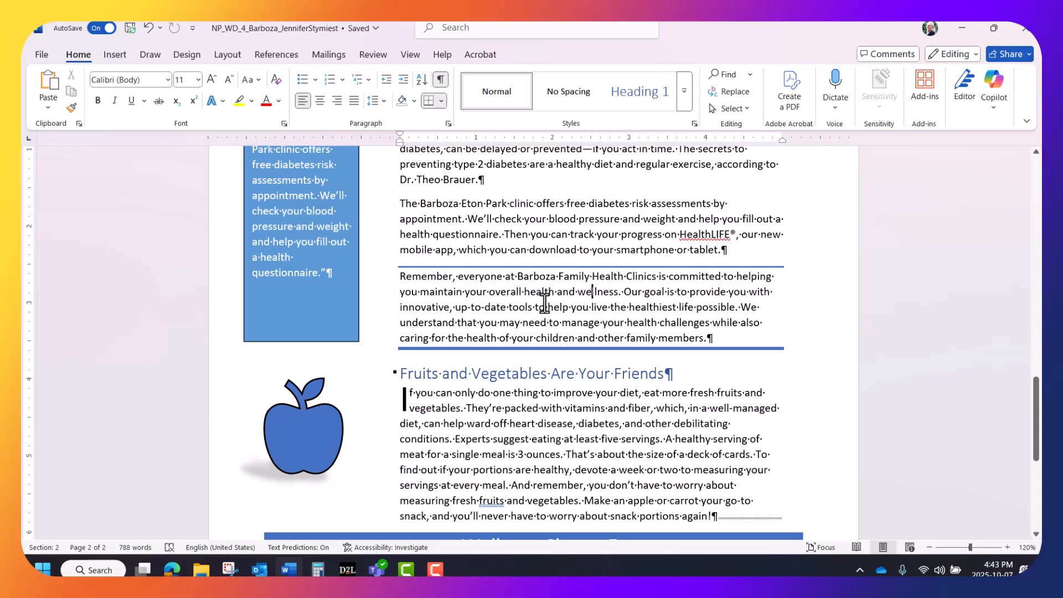
click(442, 101)
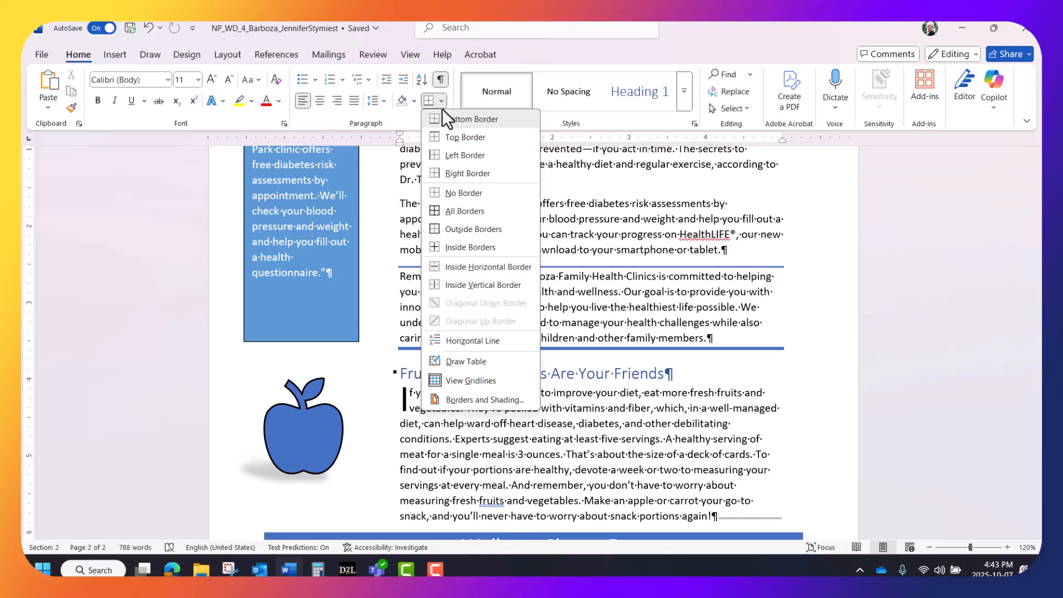
click(462, 399)
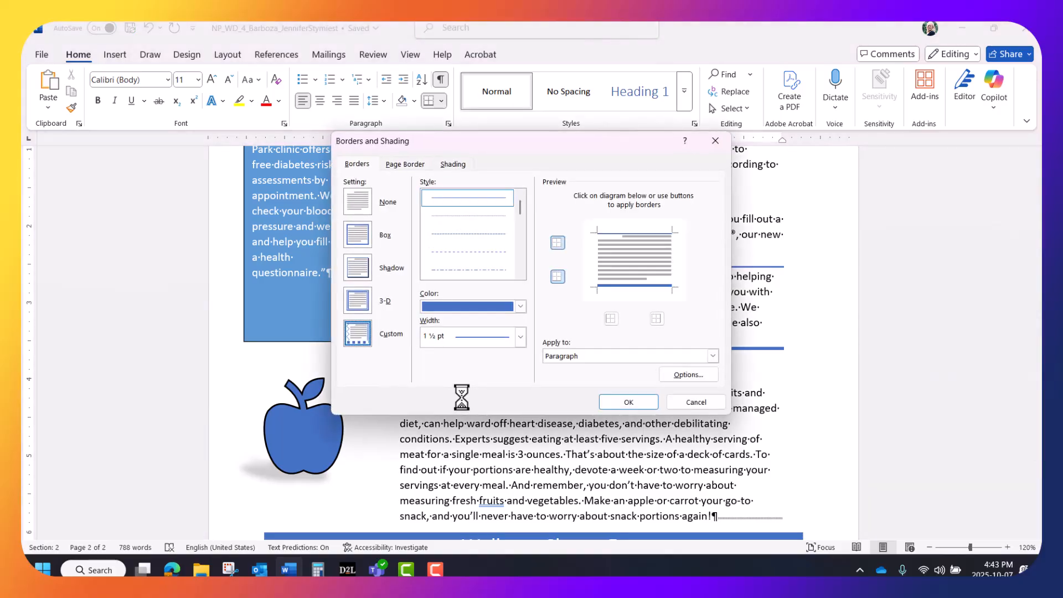
click(689, 374)
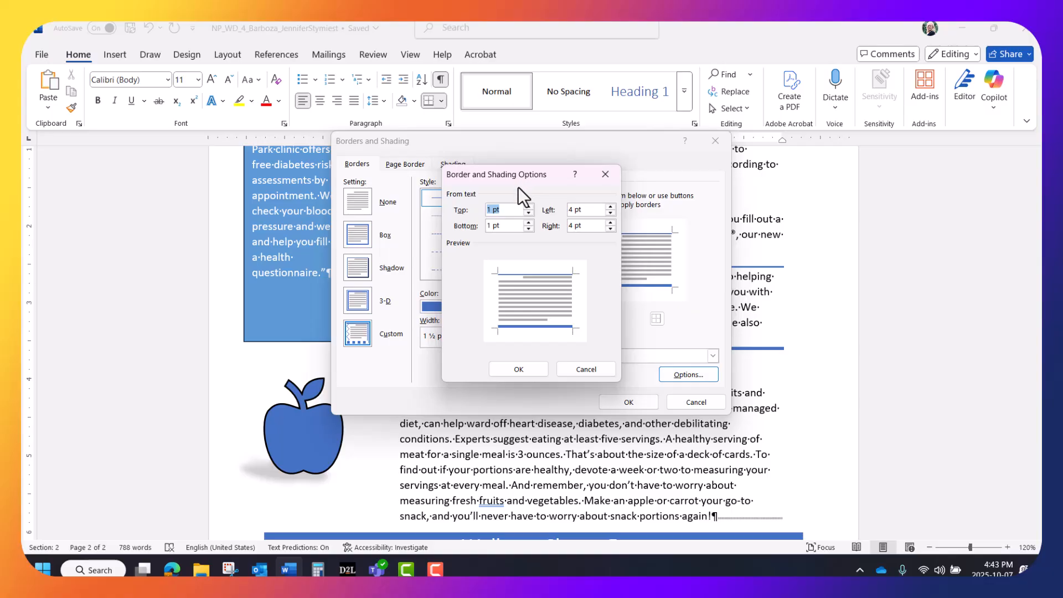
text(8)
drag(507, 225, 476, 230)
text(8)
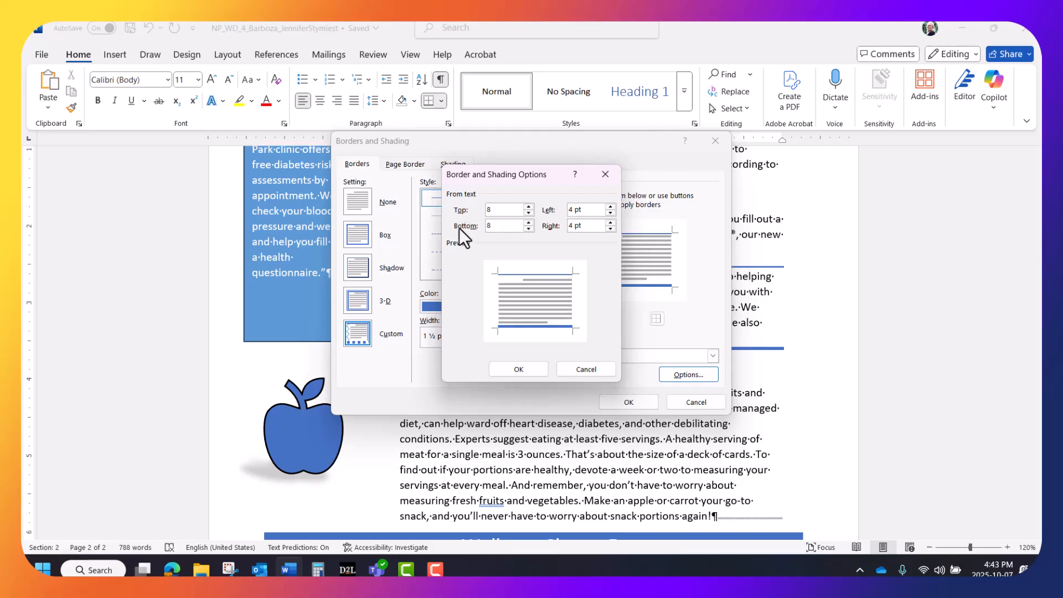
click(509, 369)
click(608, 401)
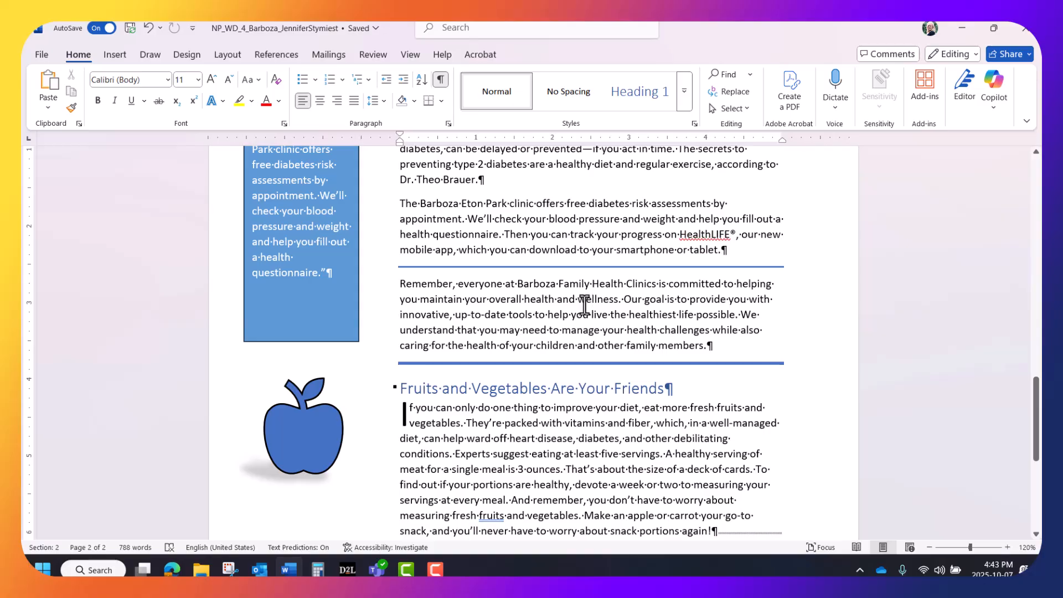
Step: Display multiple pages at once and change the document's theme colors to Blue Green
click(410, 54)
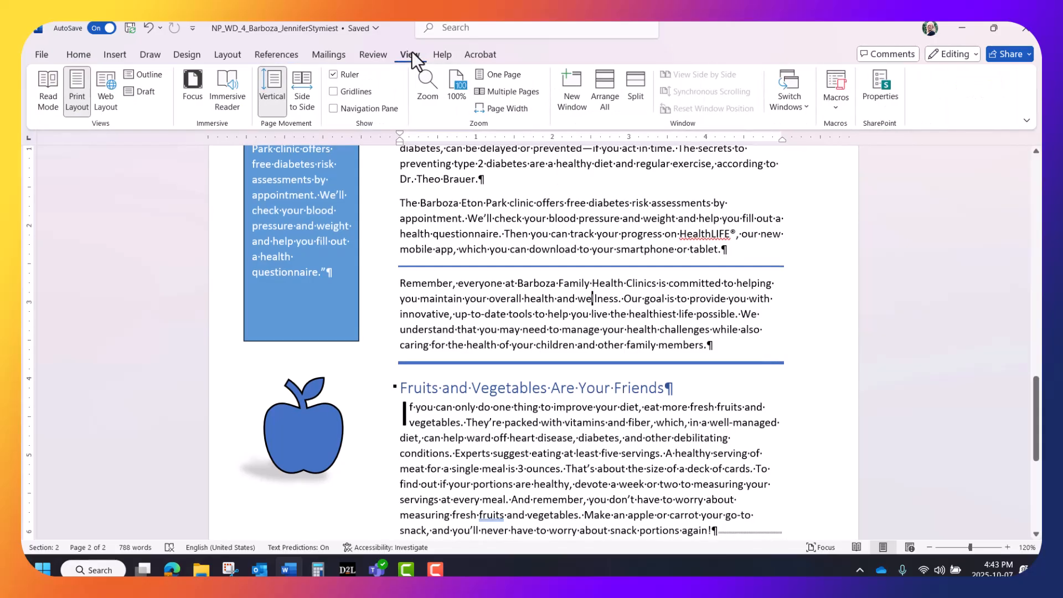
click(502, 91)
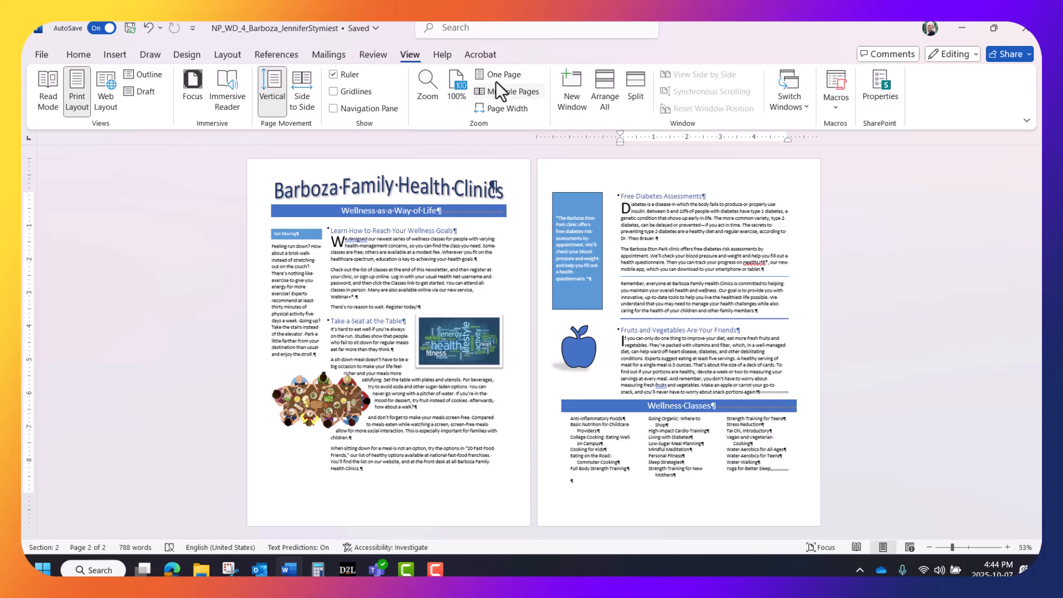
click(187, 54)
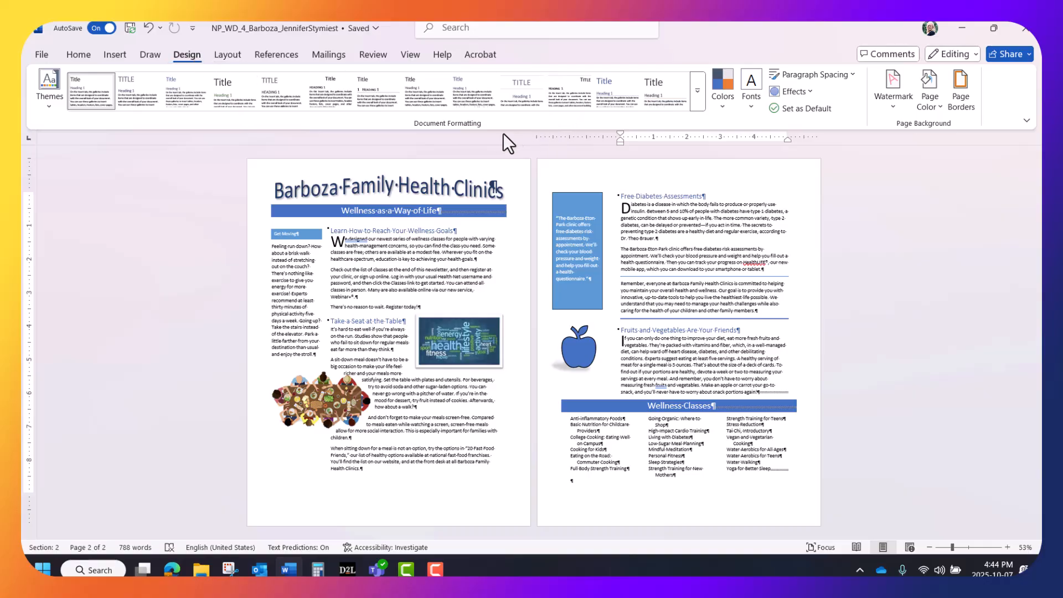
click(722, 105)
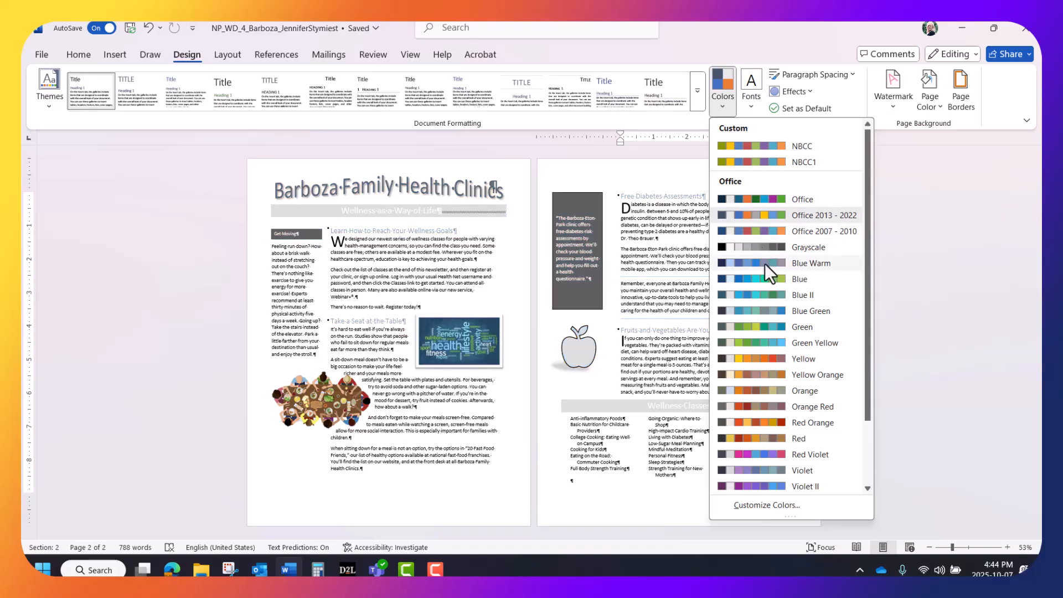
click(777, 306)
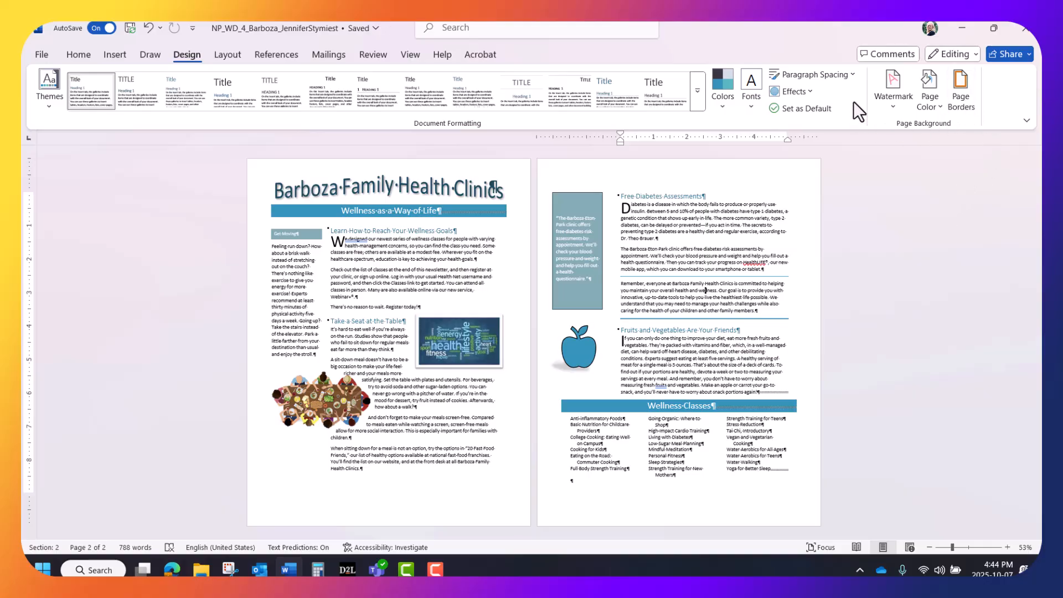
Step: Add a 1½ pt box page border to the whole document in the darkest shade of the last theme blue
click(962, 81)
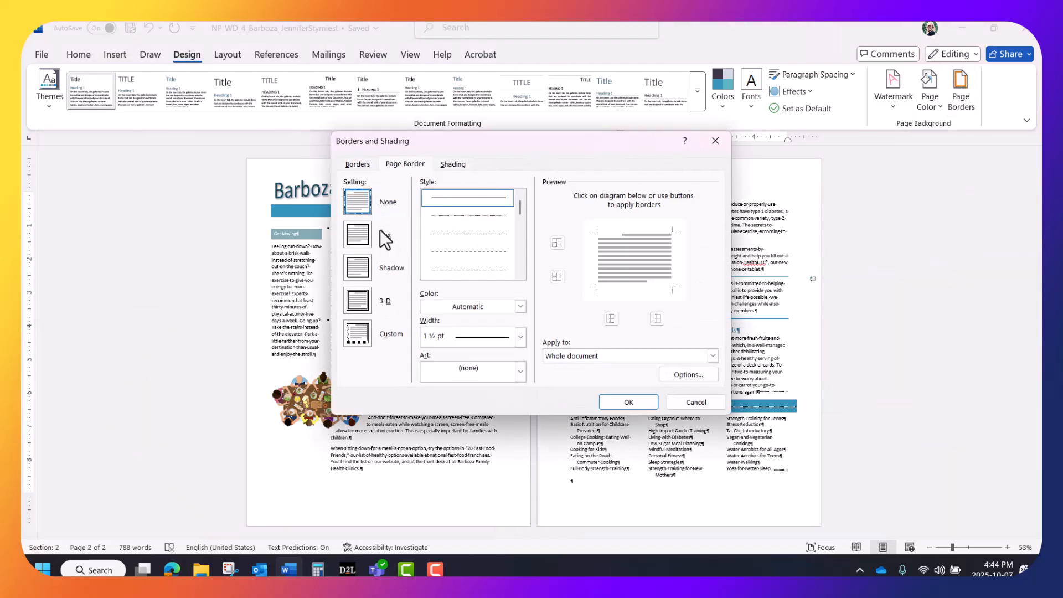
click(362, 232)
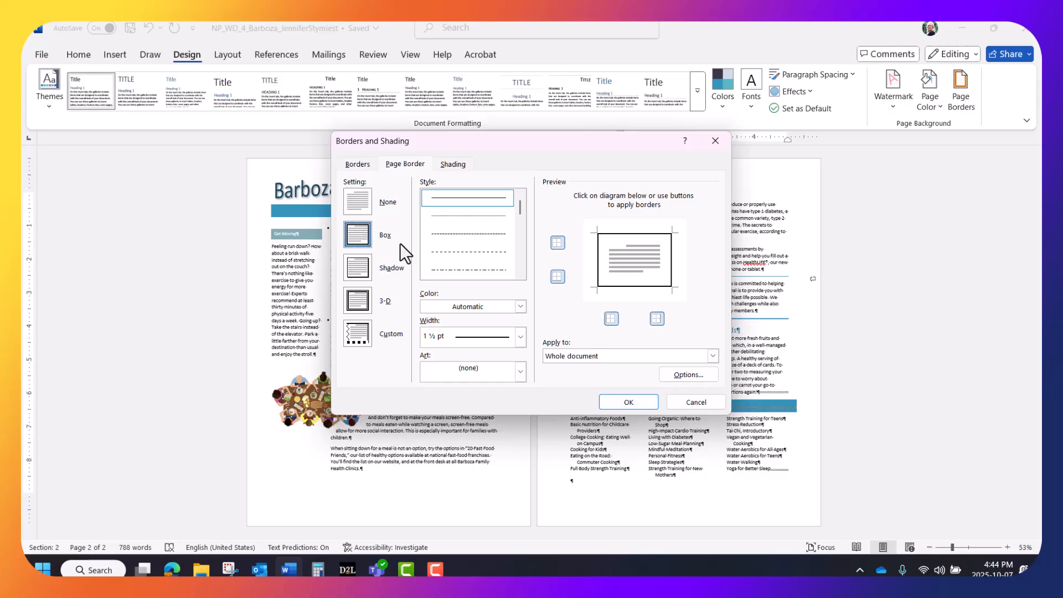
click(521, 306)
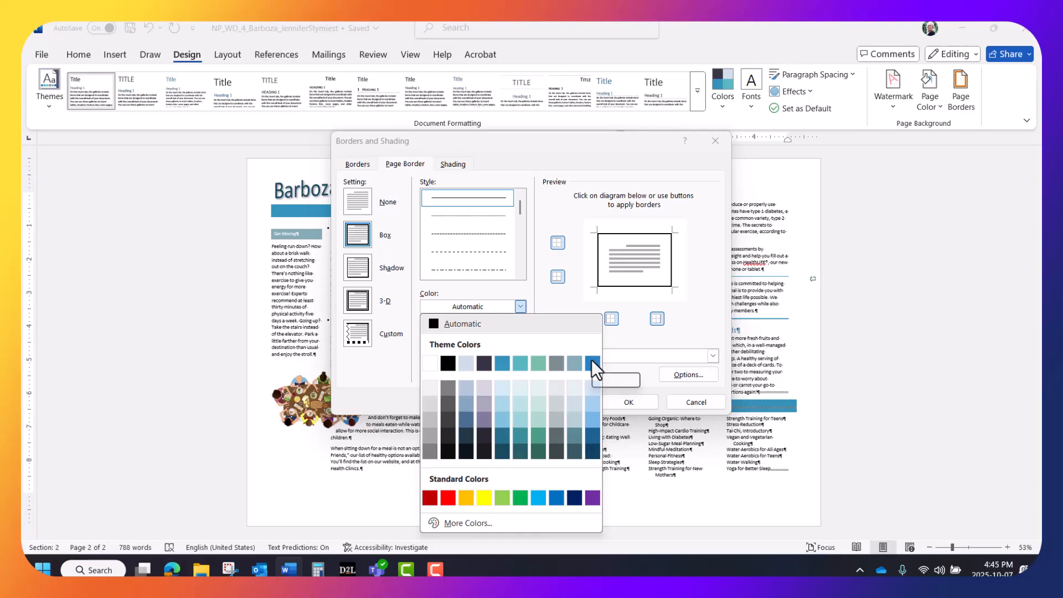
click(591, 447)
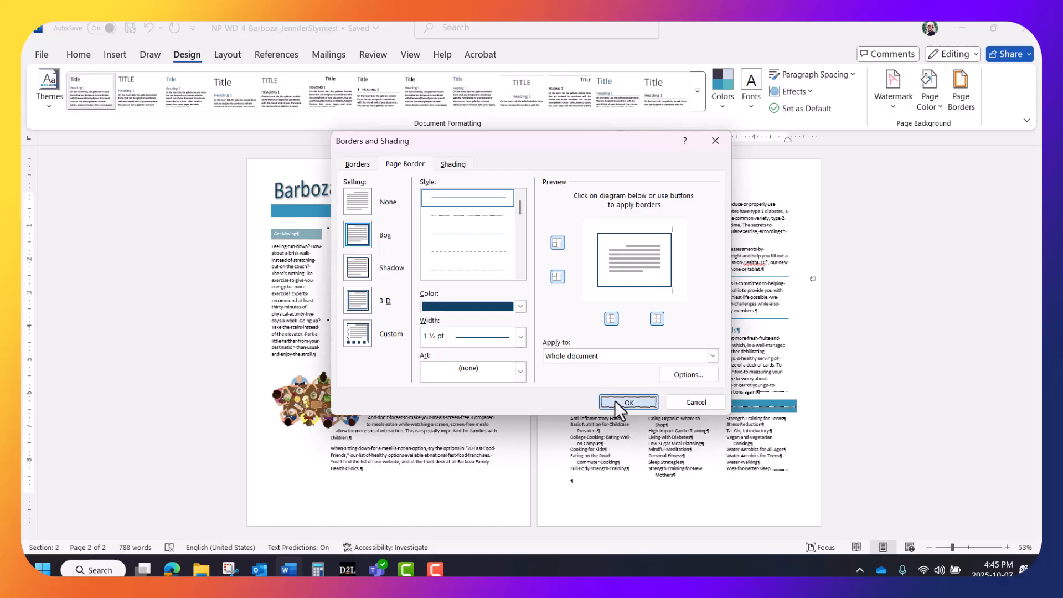
click(614, 400)
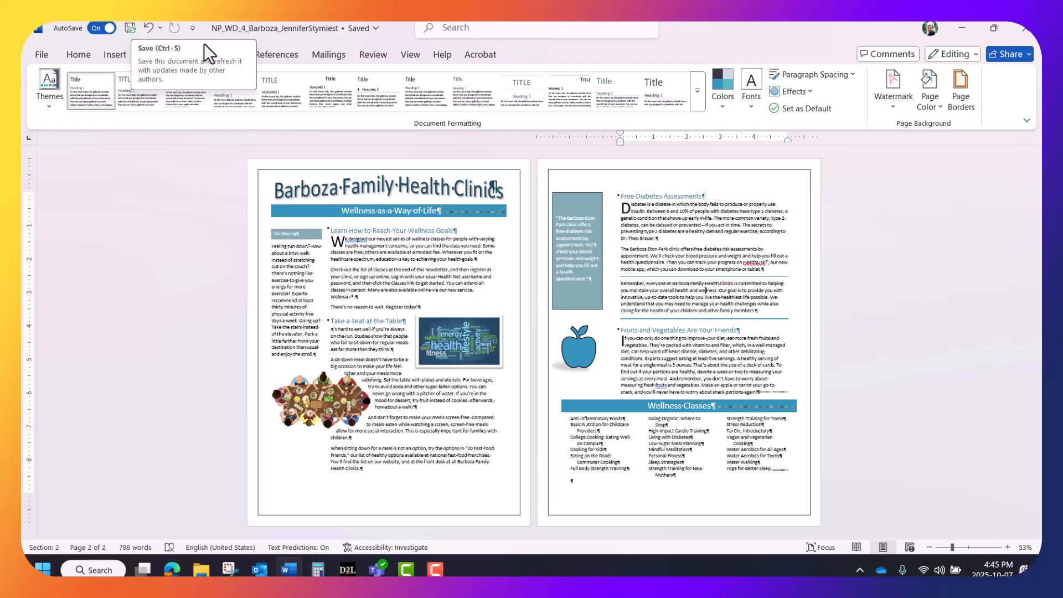
Step: Run the accessibility check and fix the Get Moving heading's hard-to-read text contrast with dark blue theme shading
click(370, 52)
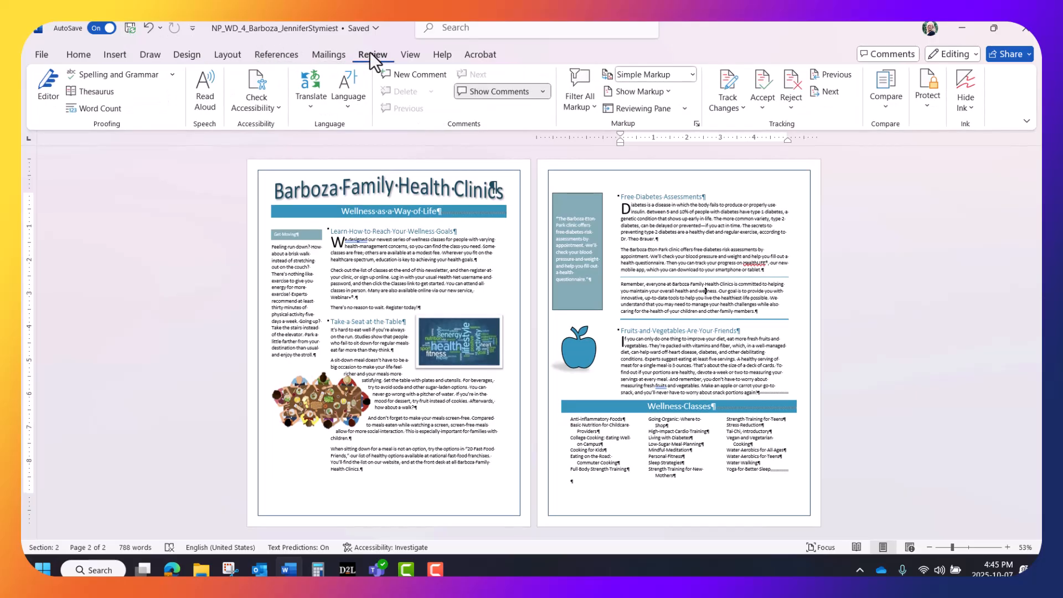
click(268, 106)
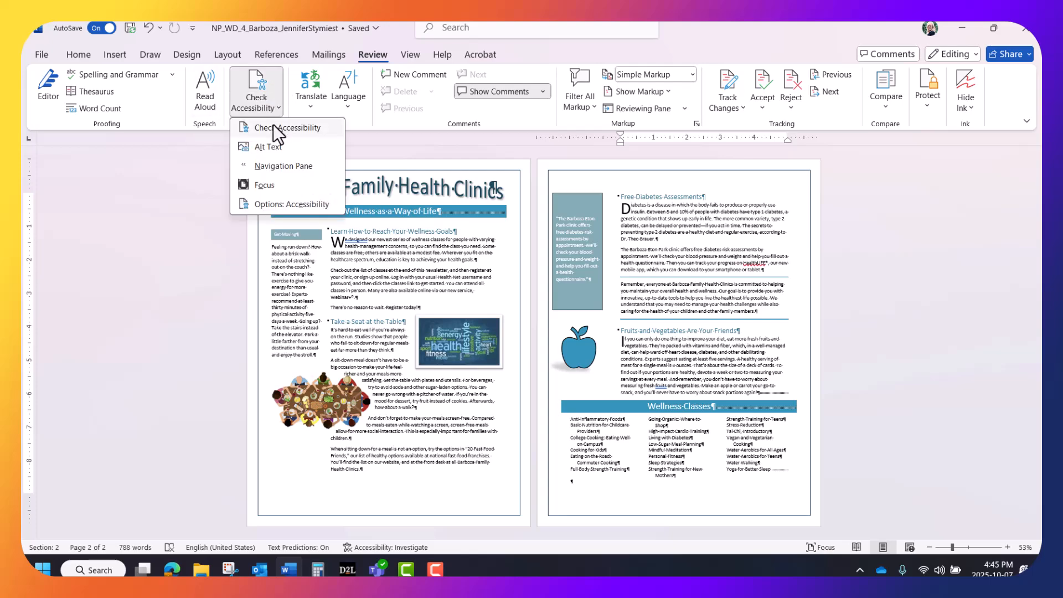
click(274, 129)
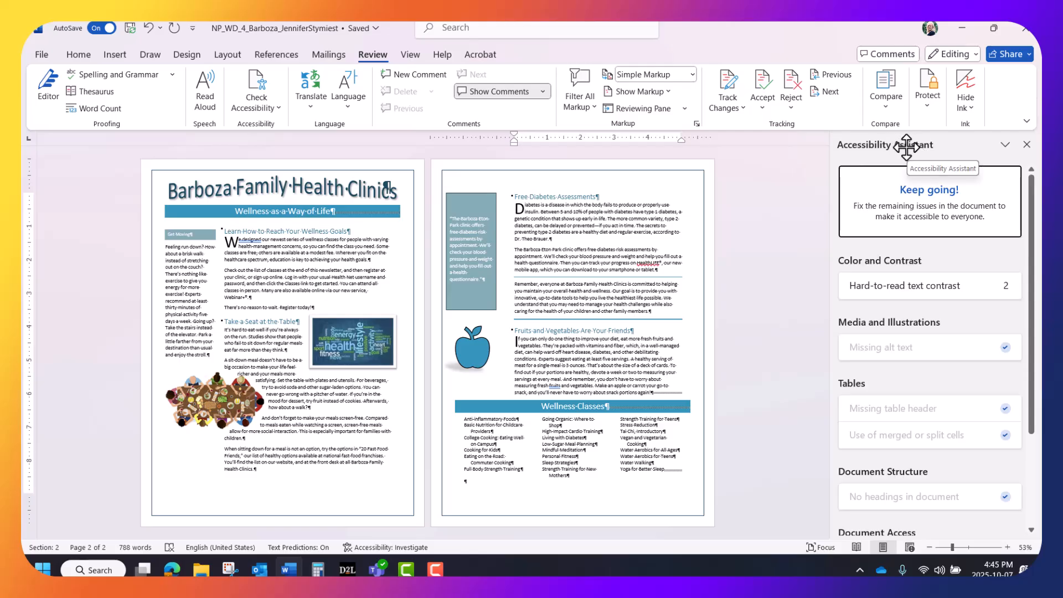
click(948, 287)
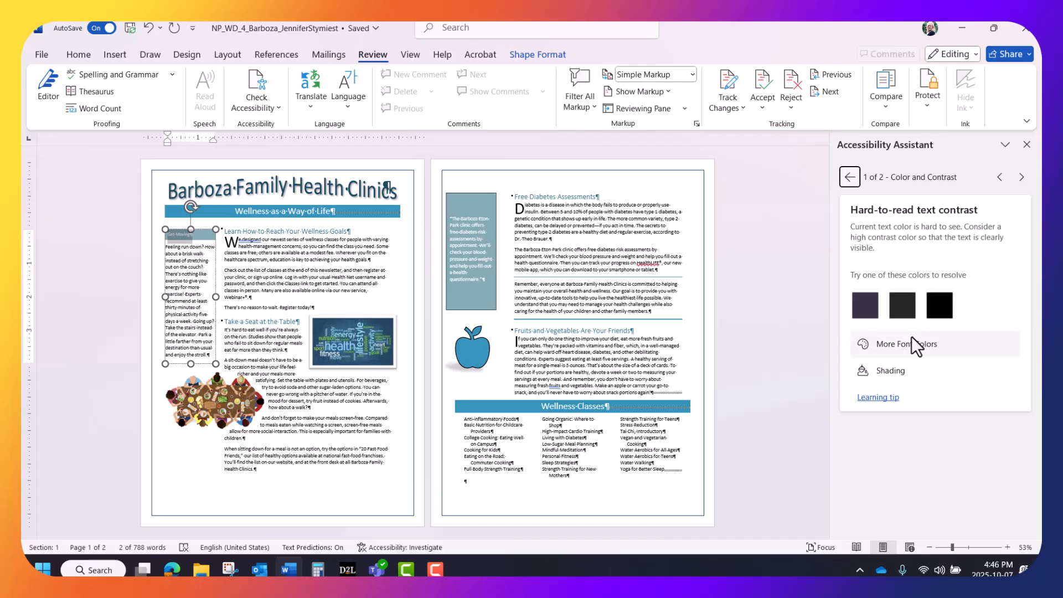
click(899, 370)
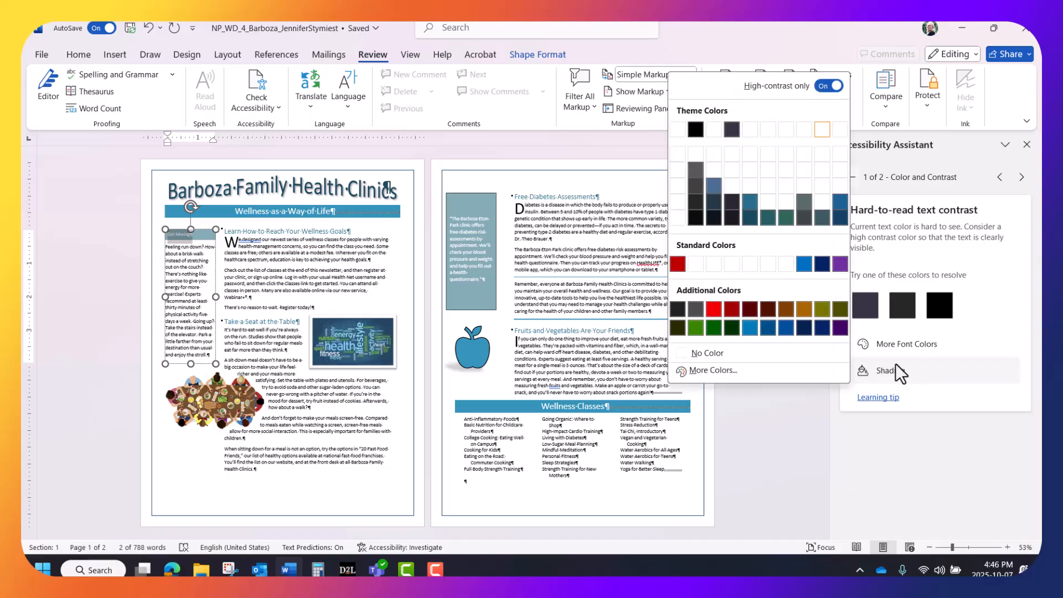
click(842, 211)
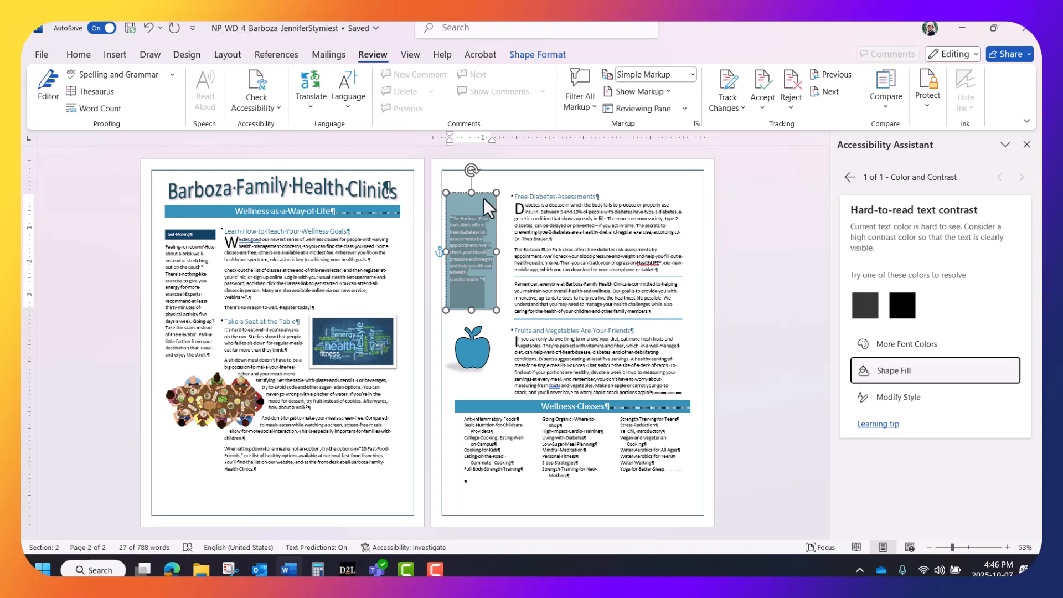
Step: Fix the page 2 quote box's text contrast with a dark blue shape fill and close the Accessibility Assistant
click(893, 368)
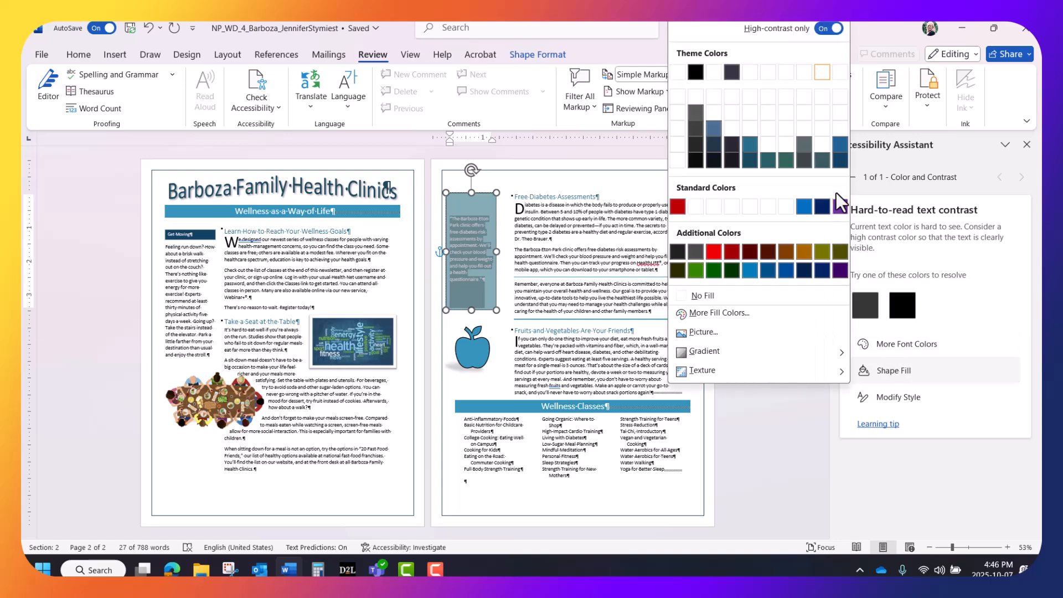
click(837, 160)
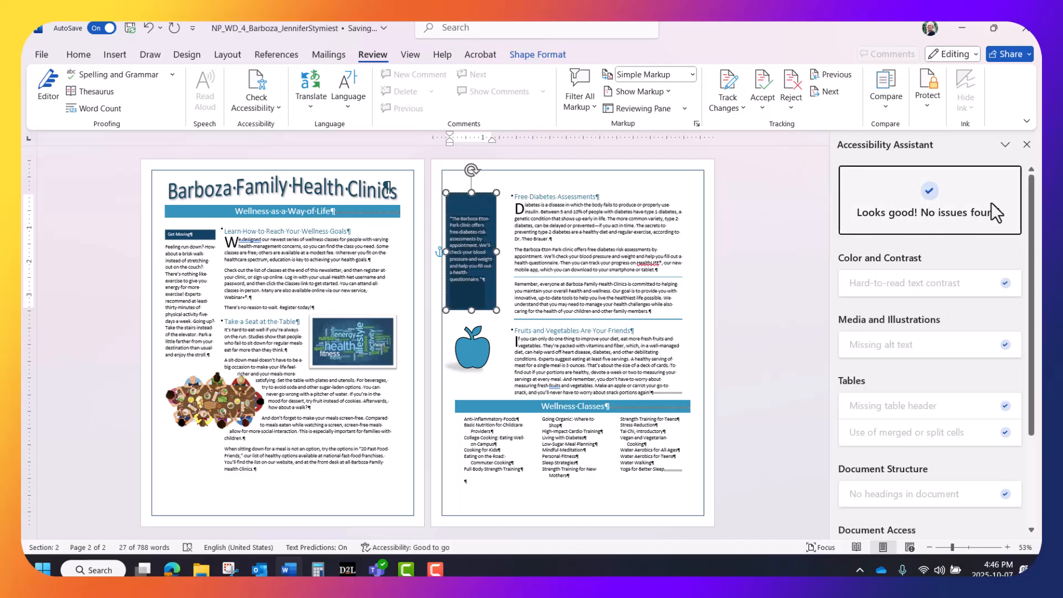
click(1027, 144)
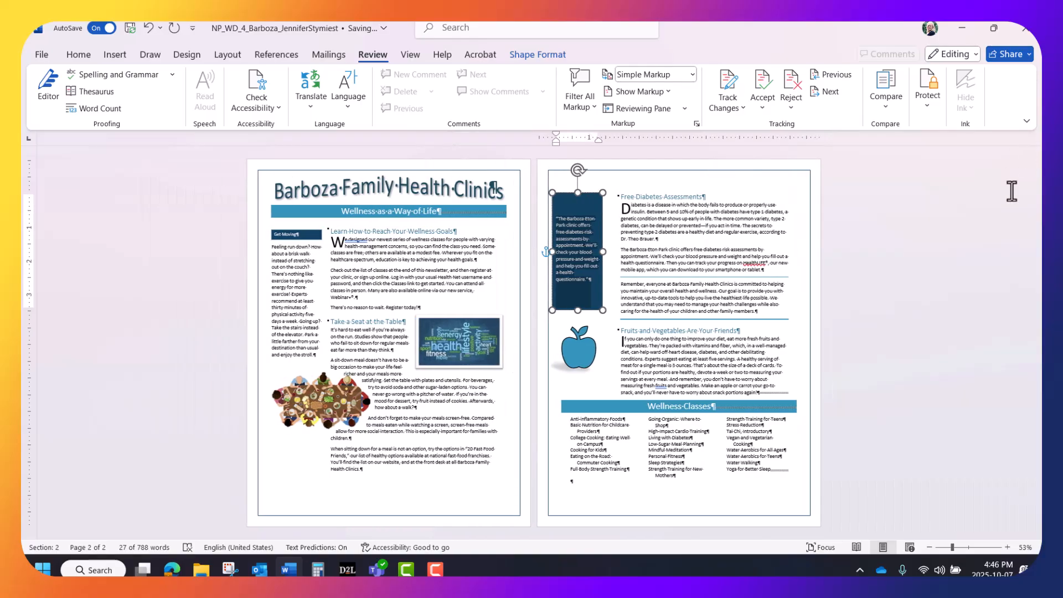
click(995, 209)
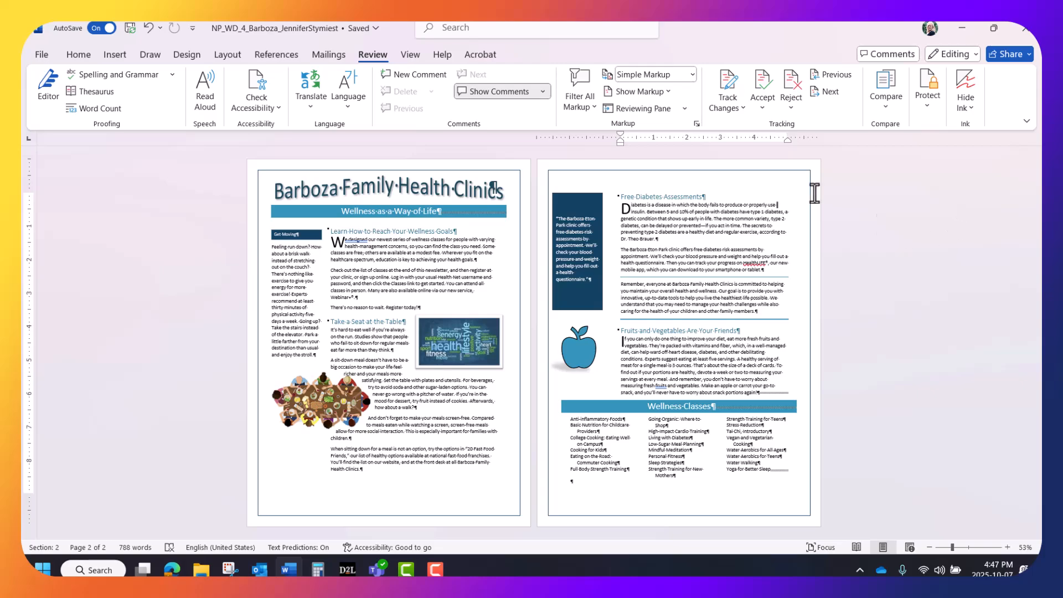
Step: Replace the doctor's name at the end of the first Free Diabetes Assessments paragraph with the author's full name
click(1006, 548)
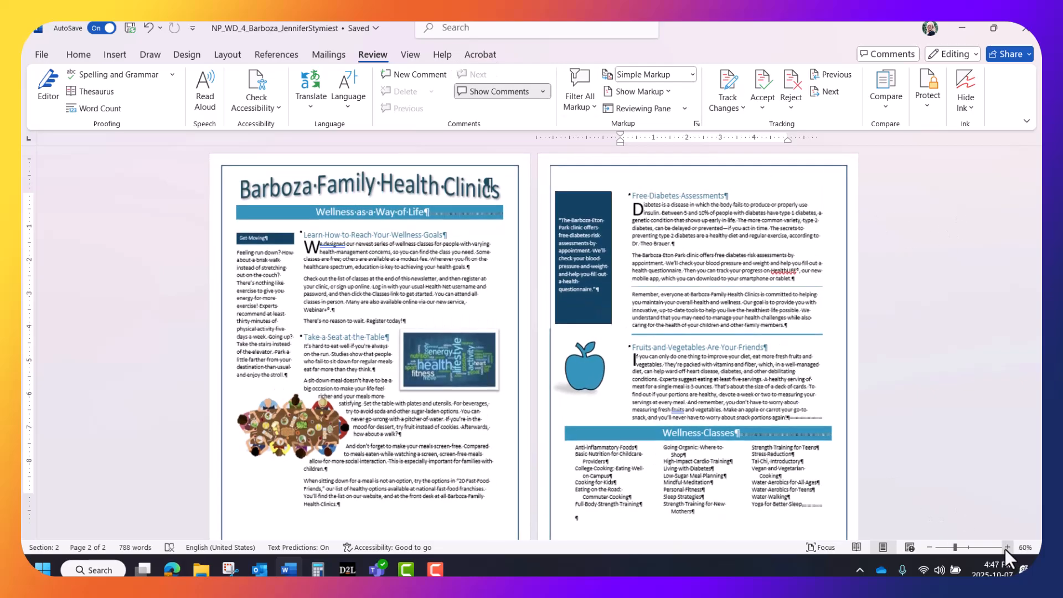
click(1006, 548)
click(1007, 548)
click(1006, 548)
click(1006, 548)
click(1006, 548)
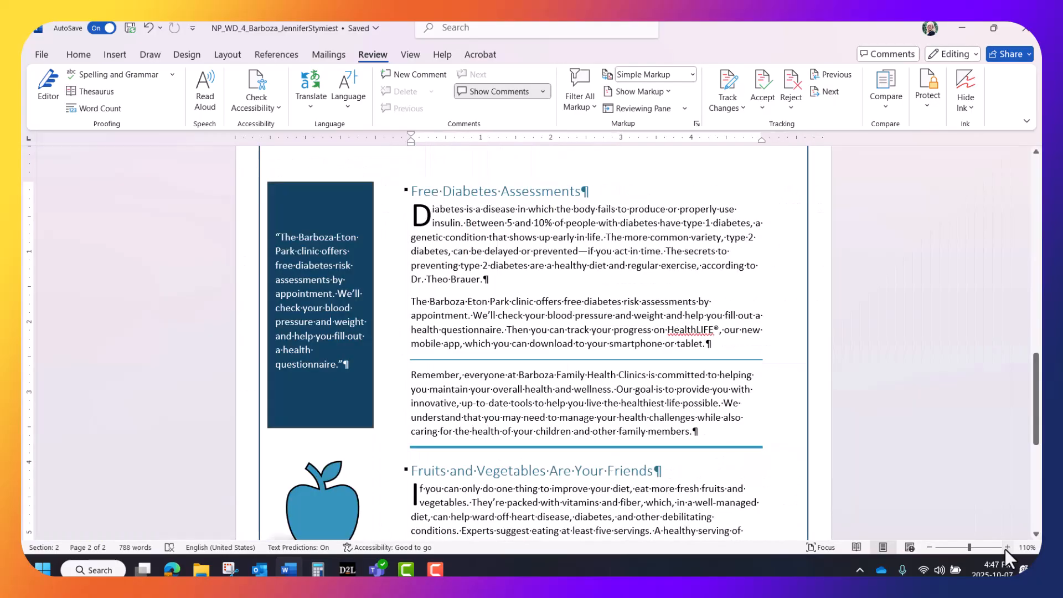
click(1006, 548)
click(1006, 548)
click(1006, 548)
click(1006, 548)
click(1006, 548)
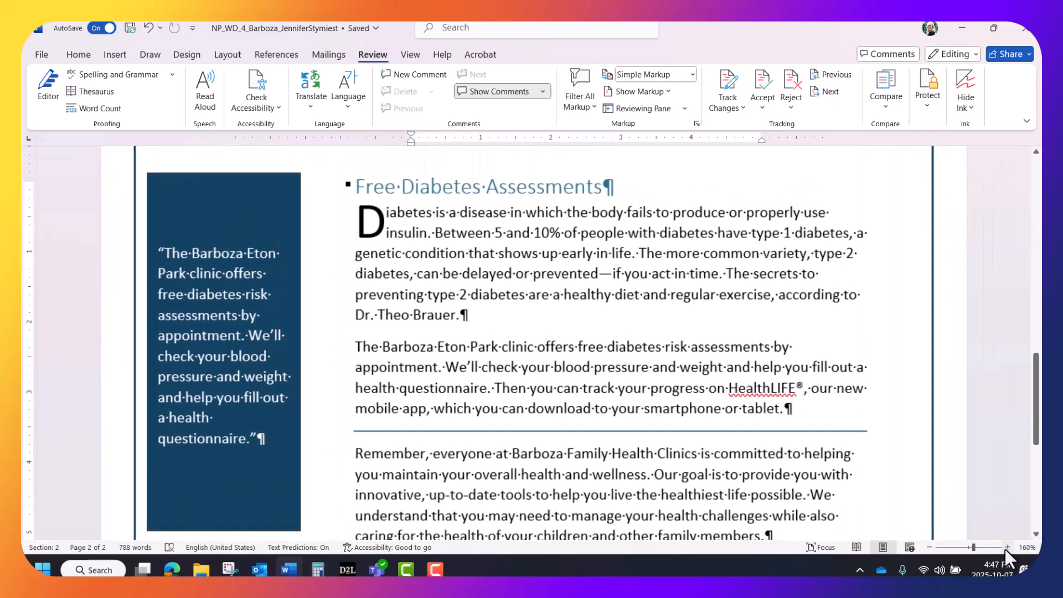
click(1006, 548)
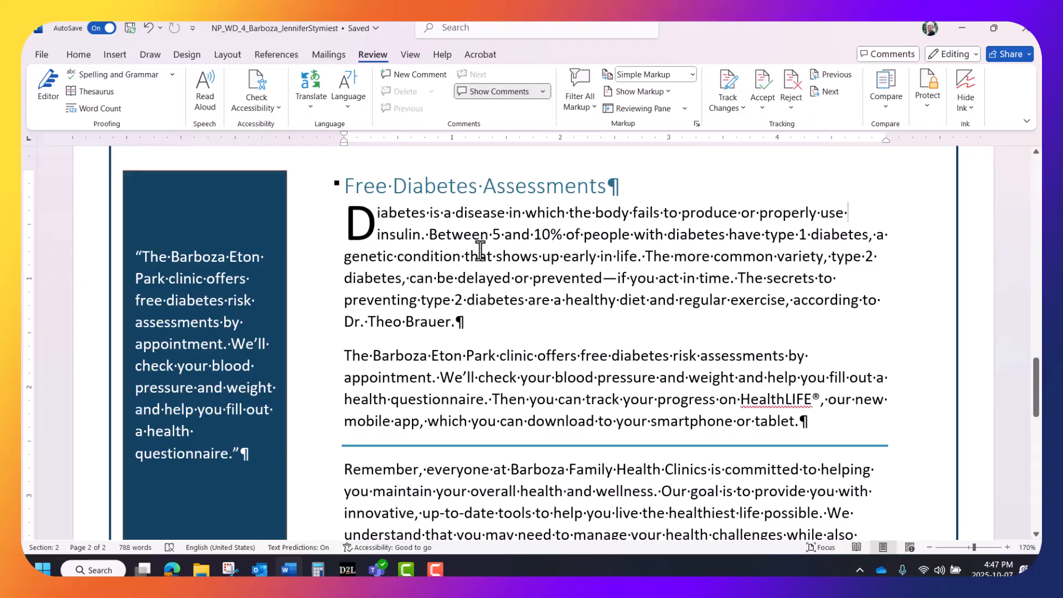
click(369, 322)
key(Delete)
key(Delete)
key(Delete)
key(Delete)
key(Delete)
key(Delete)
key(Delete)
key(Delete)
key(Delete)
key(Delete)
key(Delete)
key(Delete)
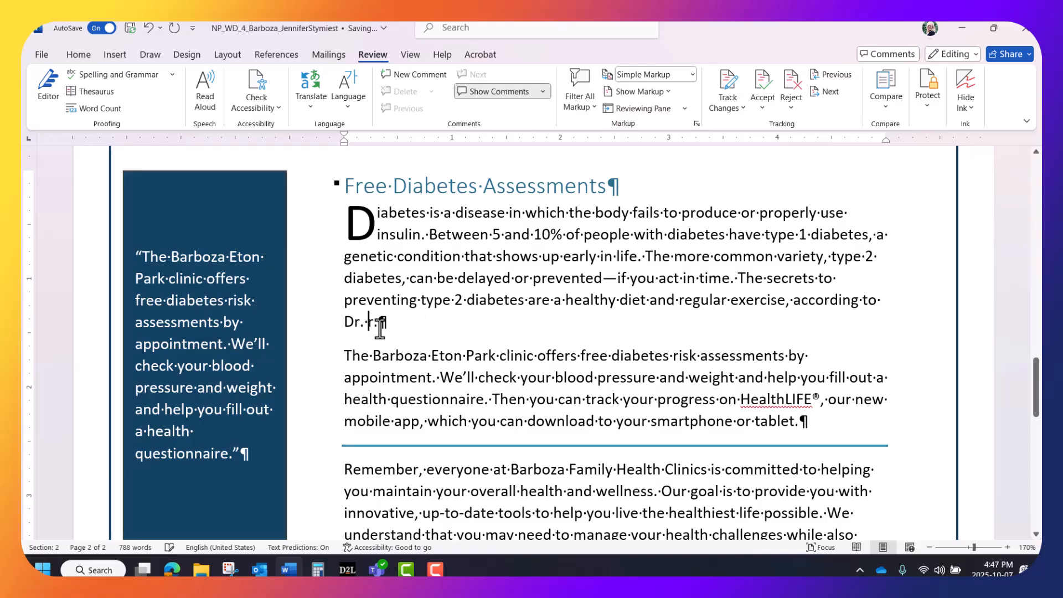
text(Je)
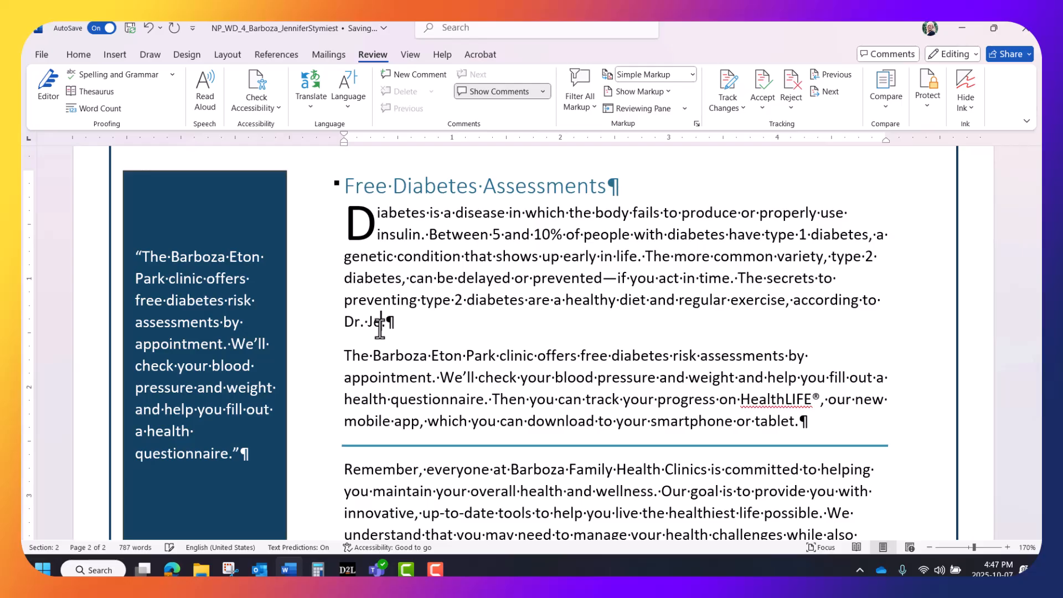
text(nnifer S.tymiest.)
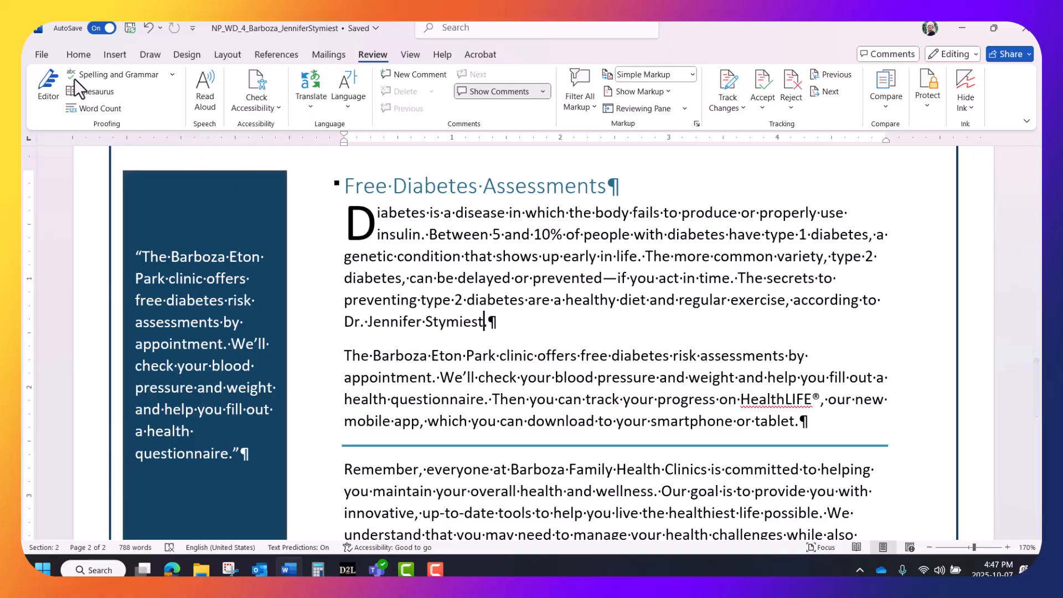
Step: Examine the export options for creating an Adobe PDF of the newsletter
click(43, 55)
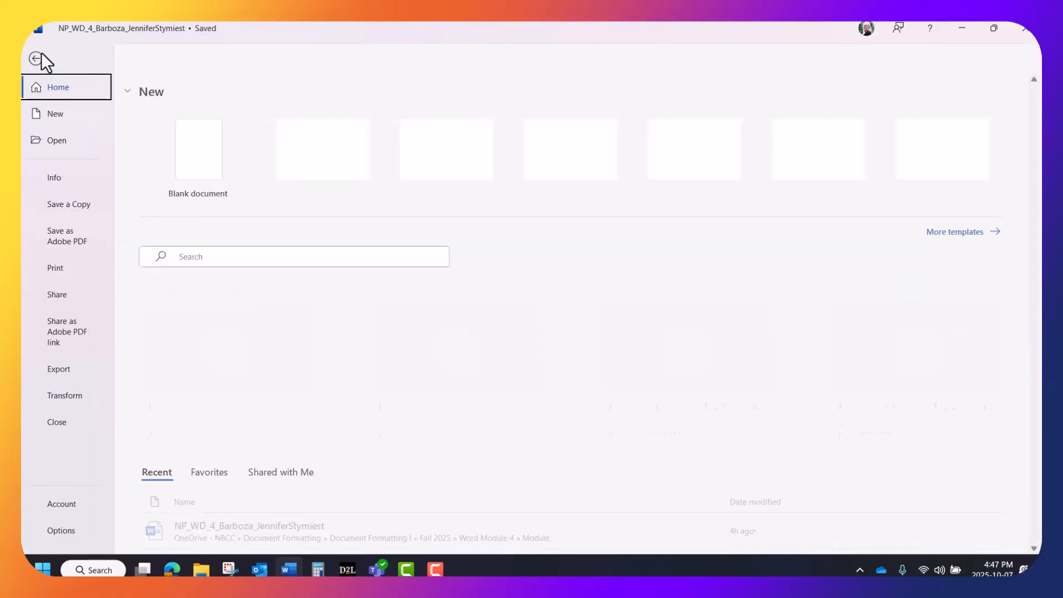
click(61, 369)
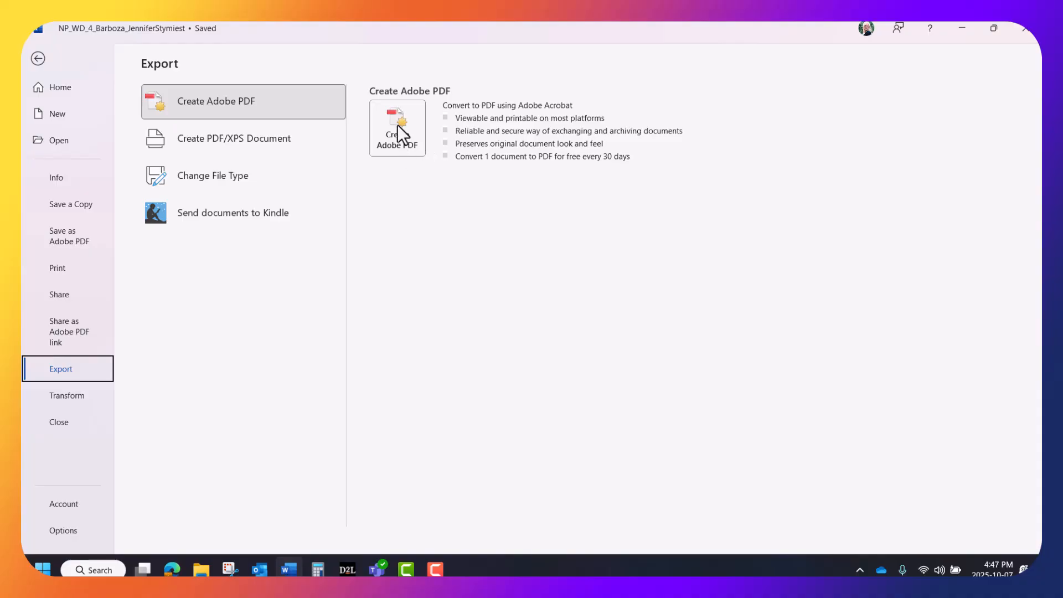
click(37, 59)
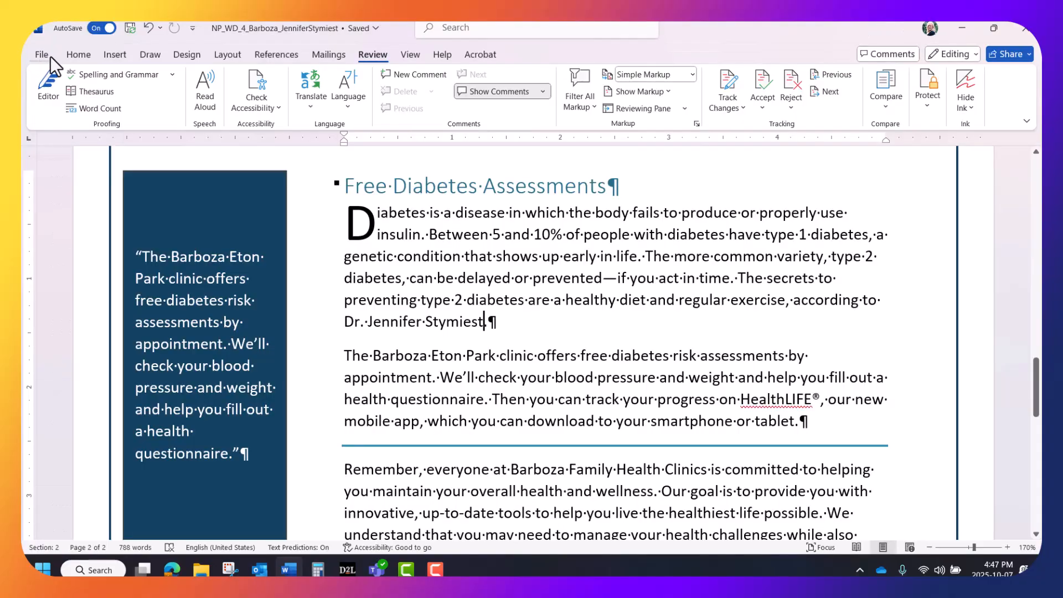
Step: Examine the file types offered for saving a copy of the newsletter, and return to the document without saving
click(44, 53)
click(67, 205)
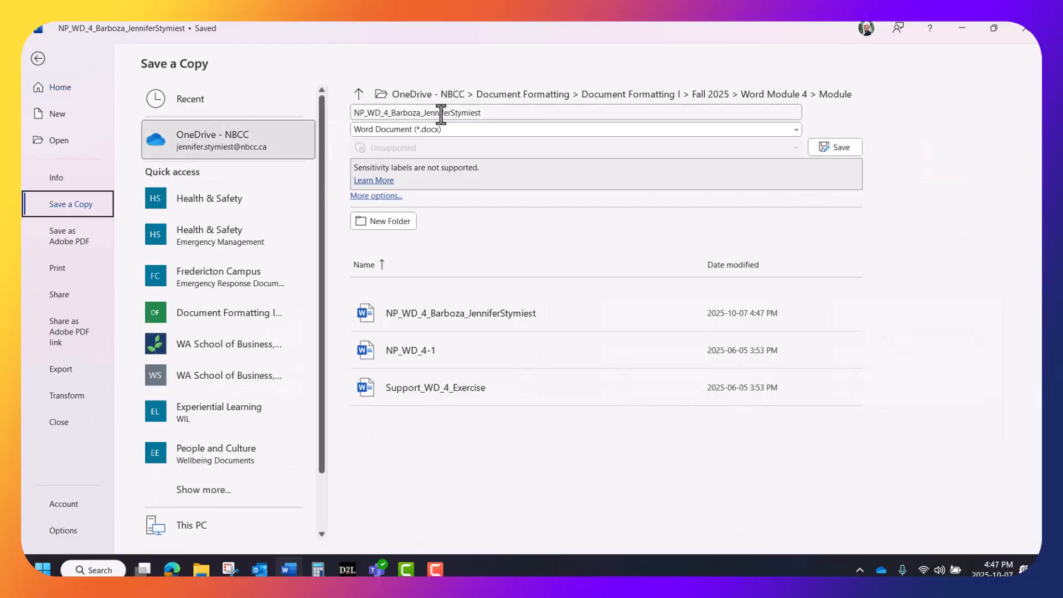
click(465, 129)
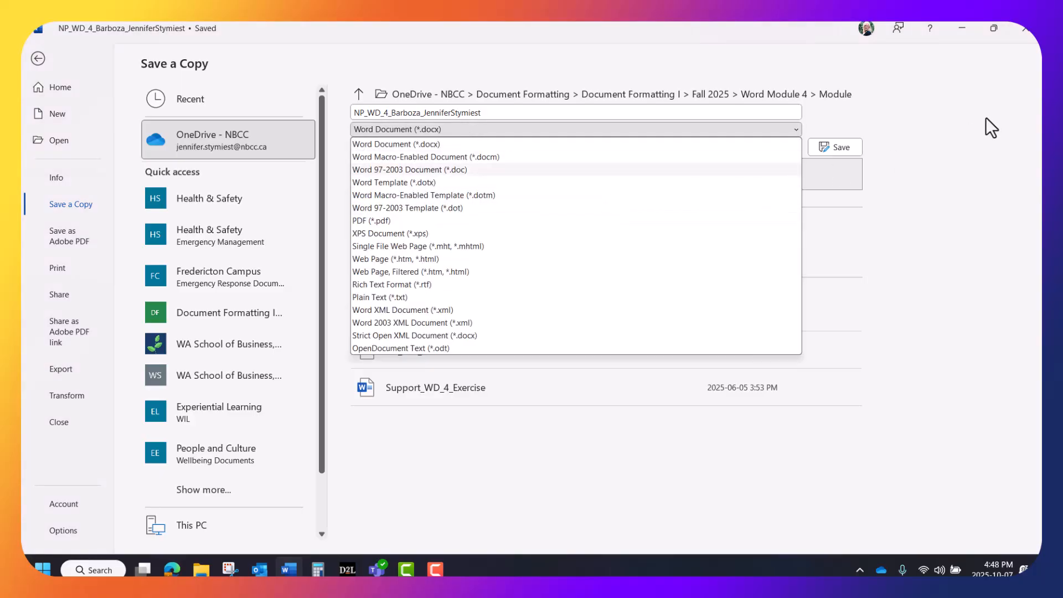
click(943, 142)
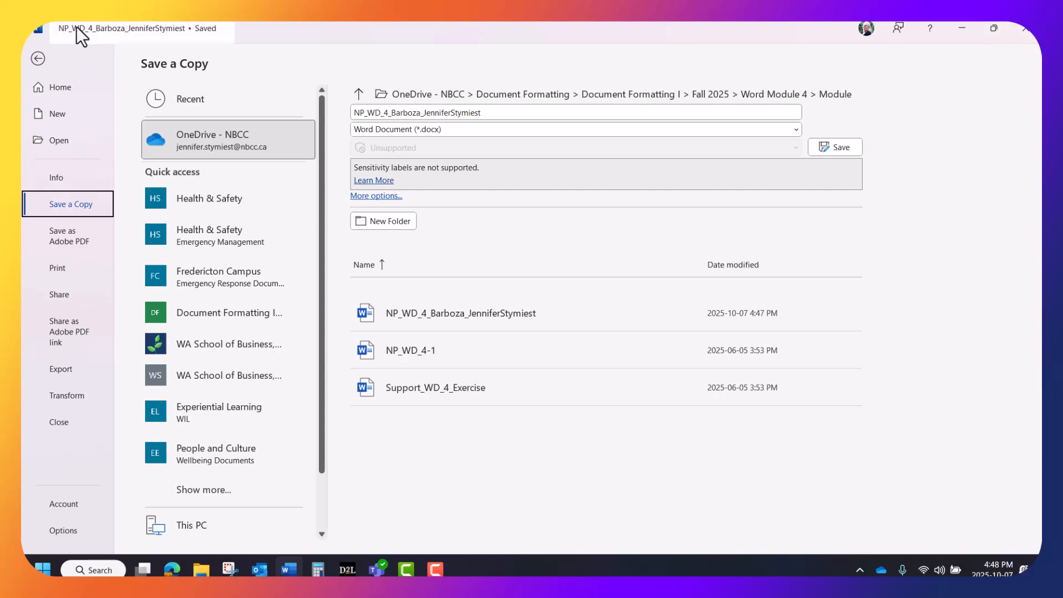
click(36, 59)
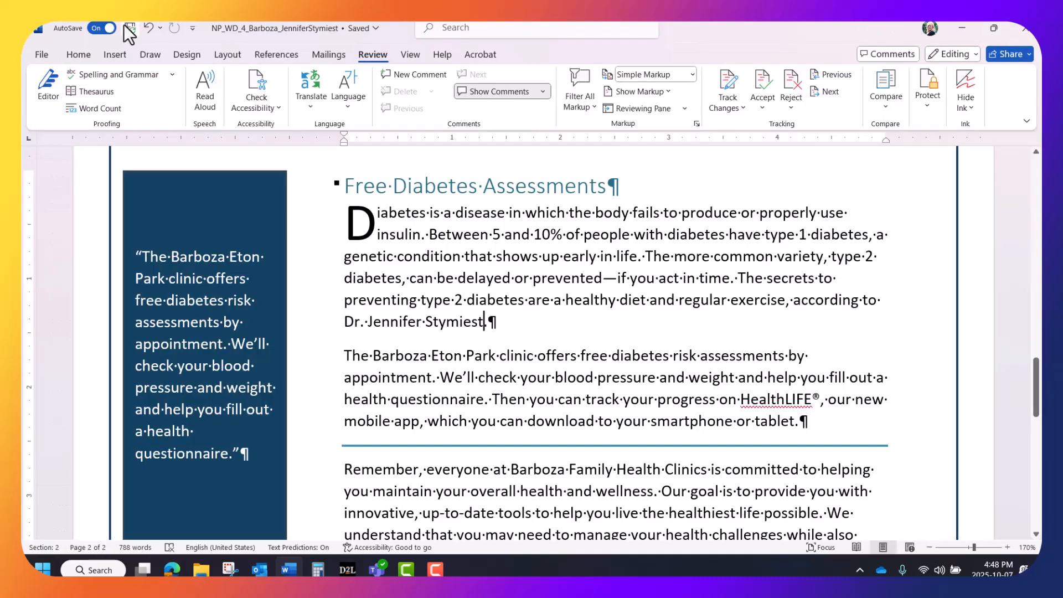